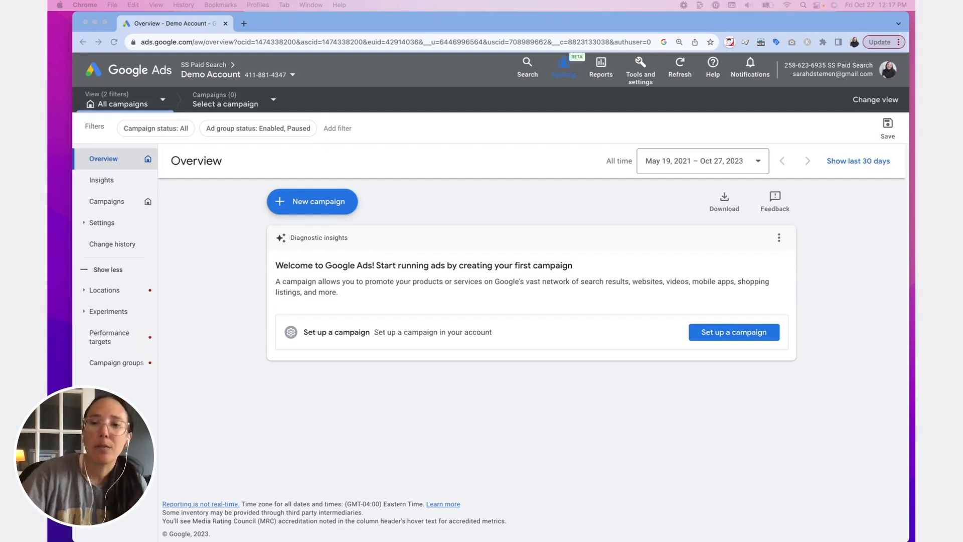
# - Start a new Search campaign without a goal's guidance
pyautogui.click(319, 202)
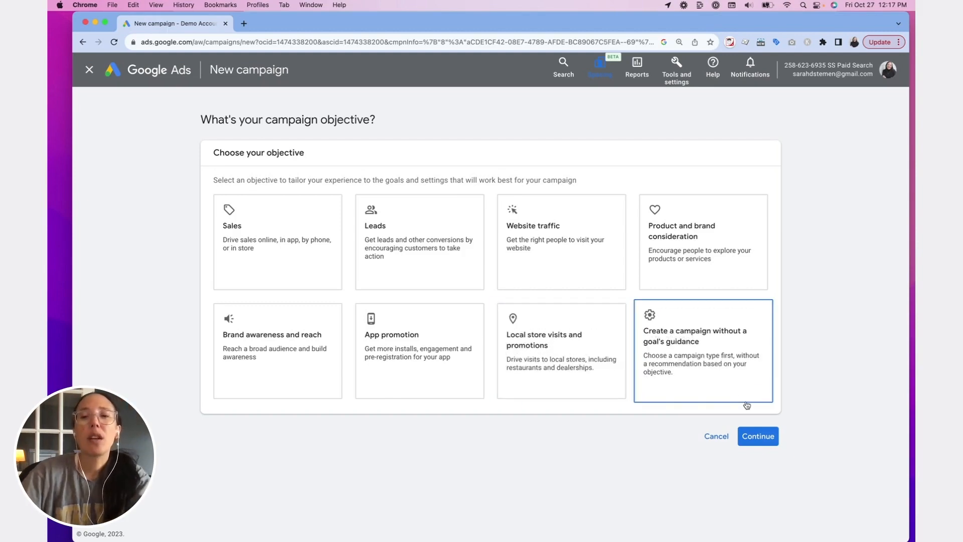
pyautogui.click(724, 394)
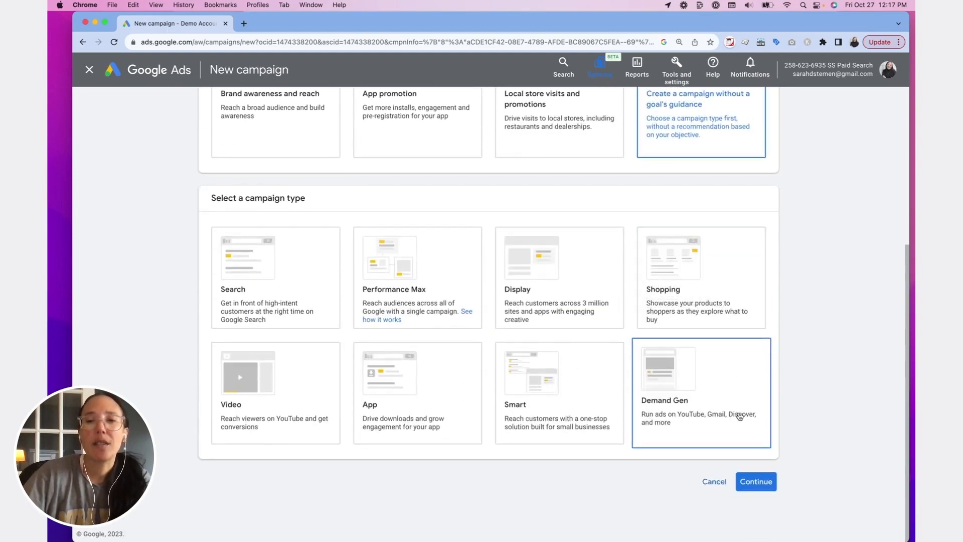
pyautogui.click(275, 276)
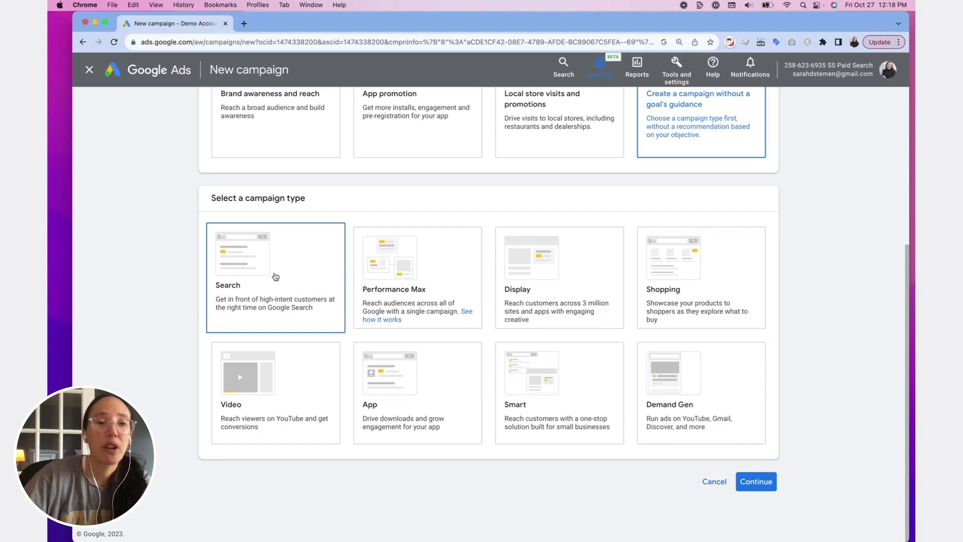
pyautogui.click(275, 276)
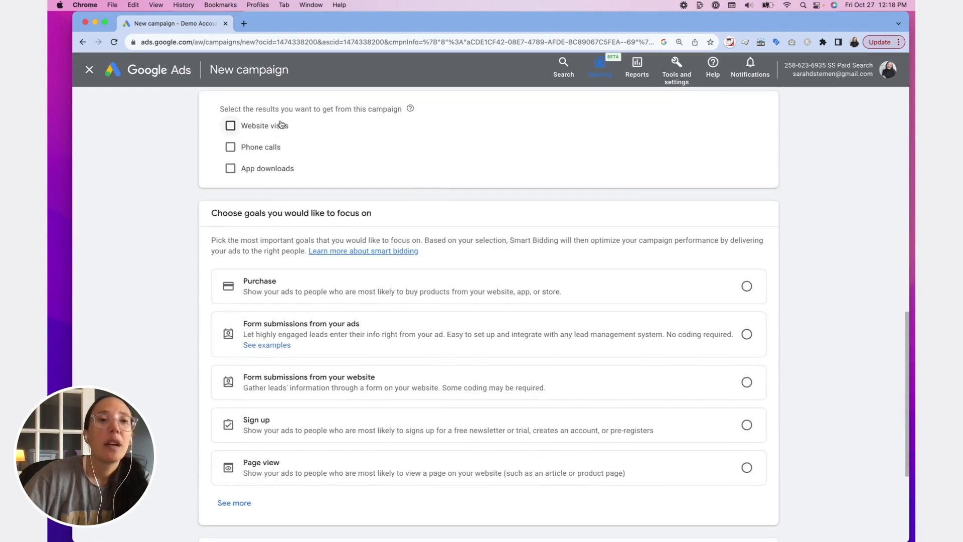
# - Select phone calls as a desired campaign result and enter the business phone number for the United States
pyautogui.click(231, 148)
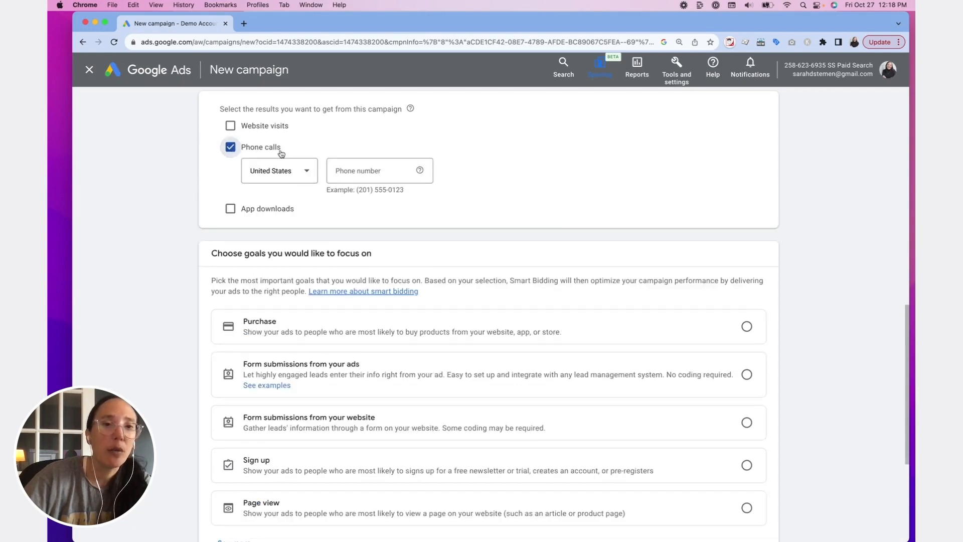
pyautogui.click(353, 169)
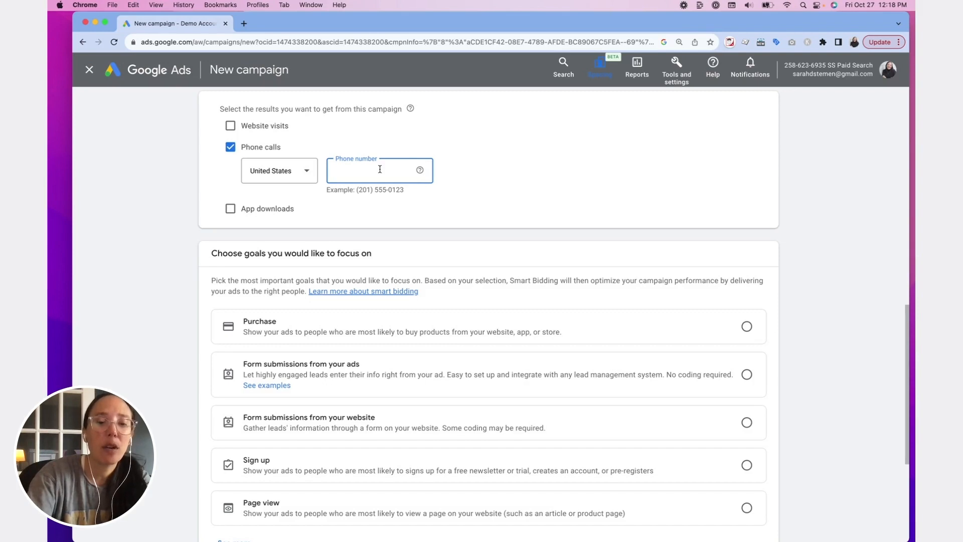
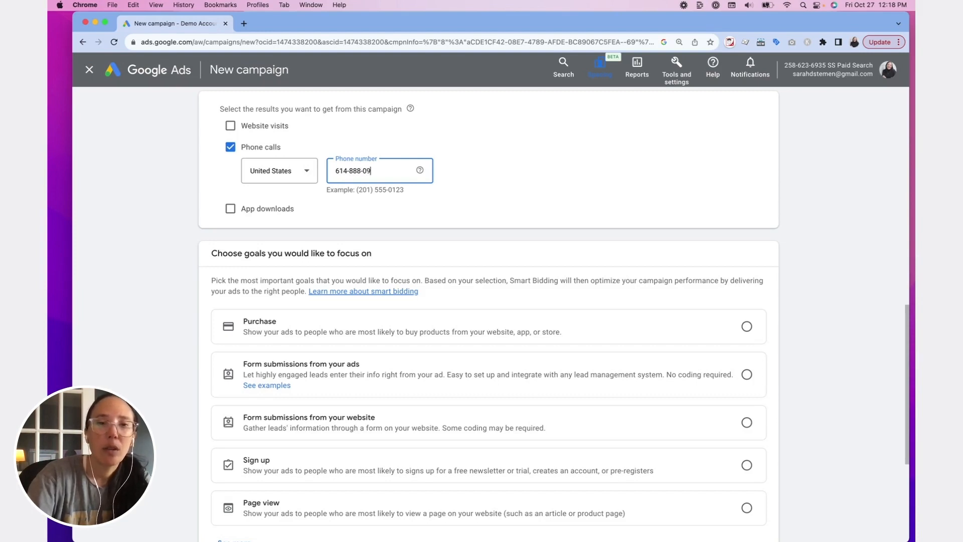
# - Choose form submissions from the website as the goal to focus on
pyautogui.scroll(-3, 354, 158)
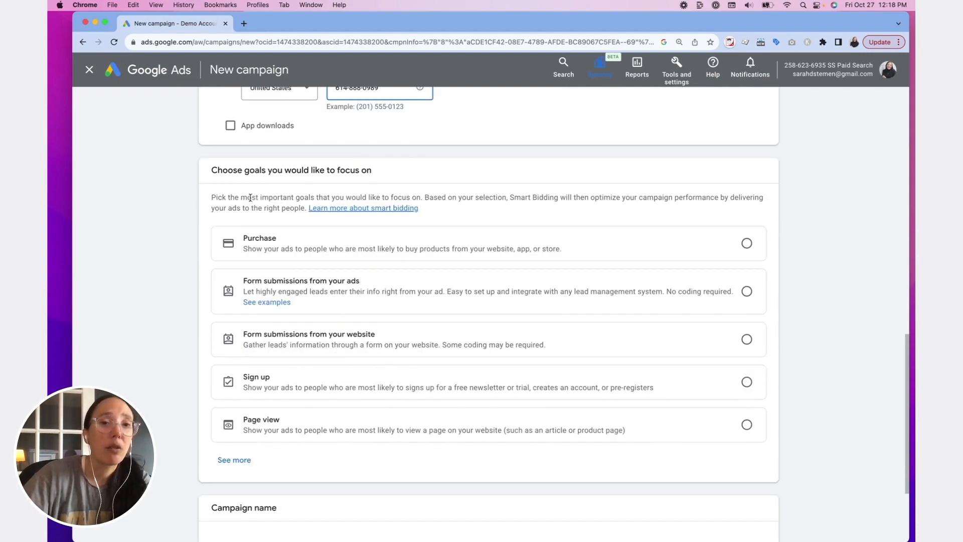
pyautogui.scroll(1, 353, 206)
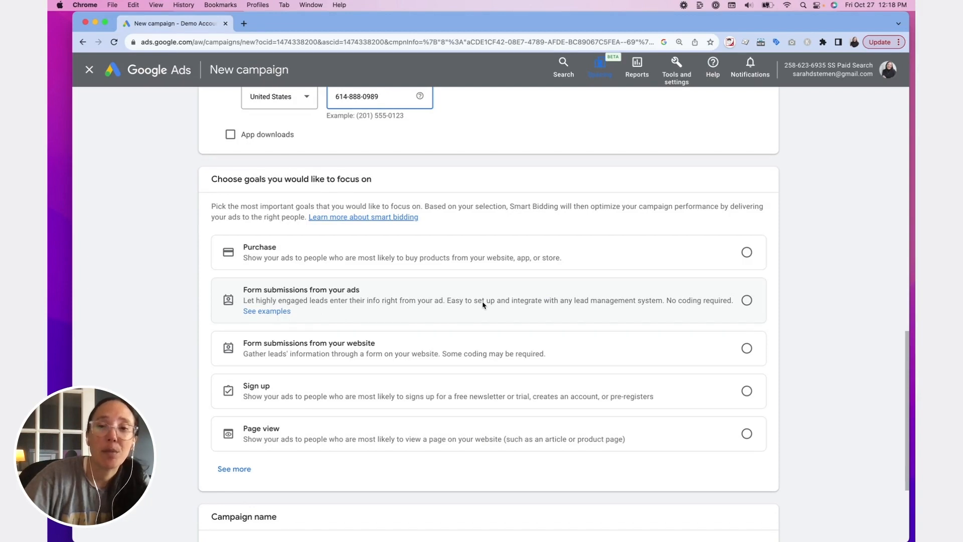
pyautogui.click(747, 349)
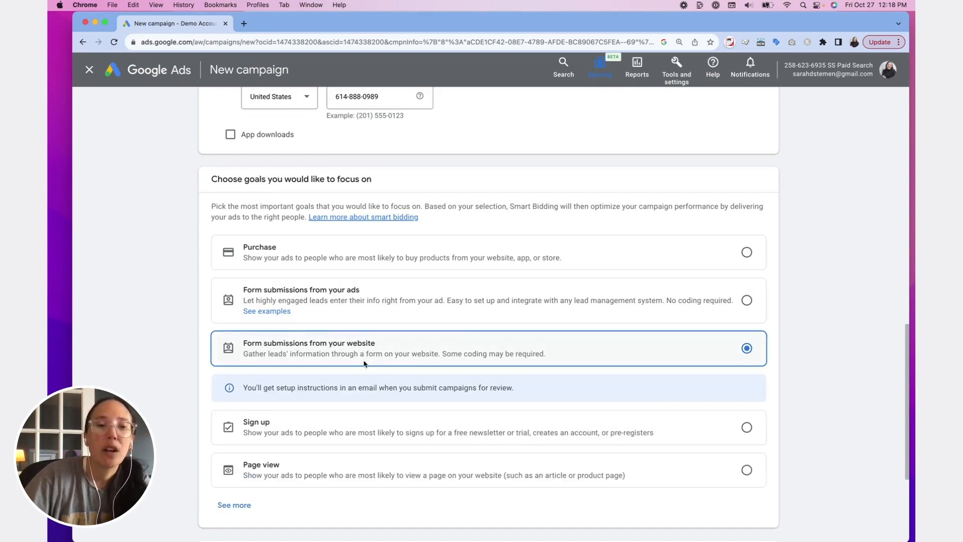
# - Name the campaign "Plummer - Demo" and continue to the bidding settings, exiting the introductory guide
pyautogui.scroll(-4, 361, 366)
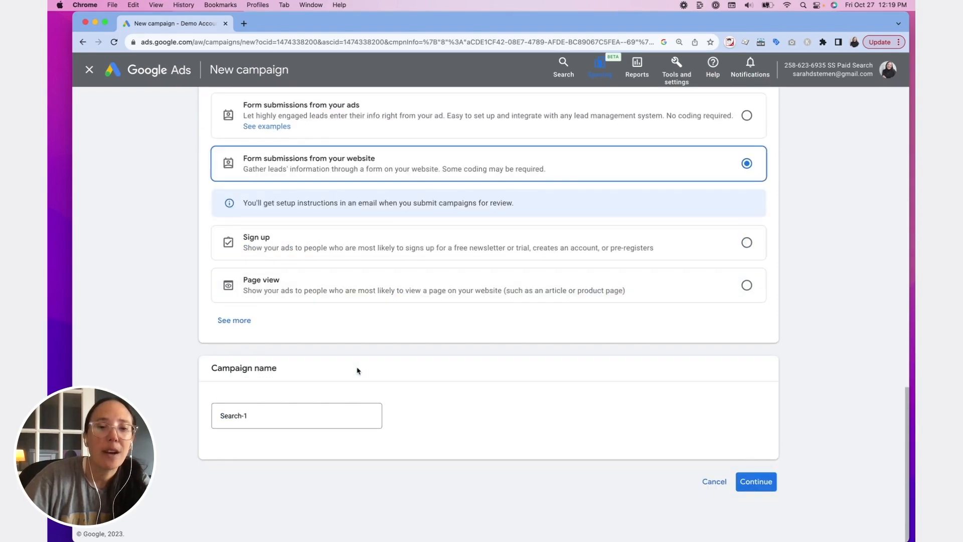
pyautogui.click(276, 415)
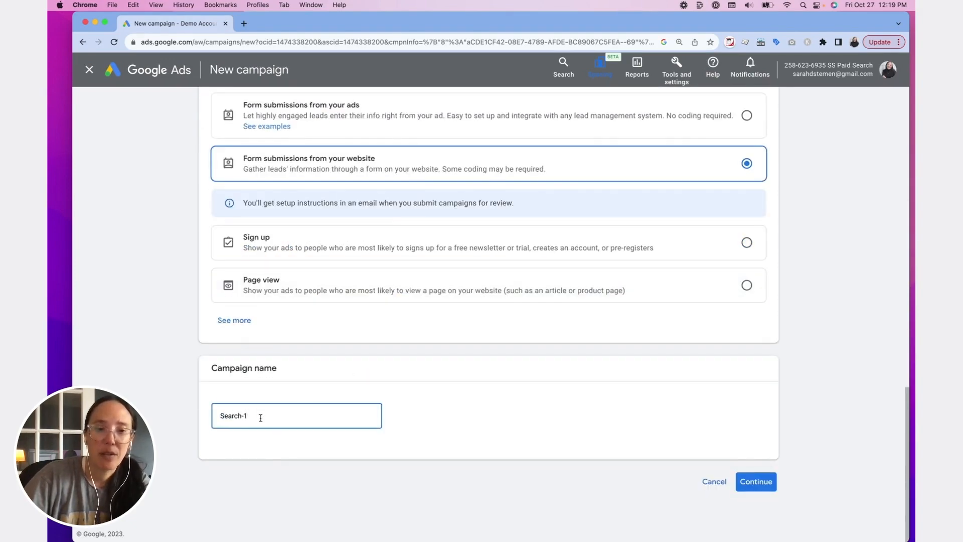
pyautogui.moveTo(260, 418); pyautogui.dragTo(205, 420)
pyautogui.write('Plummer - Demo')
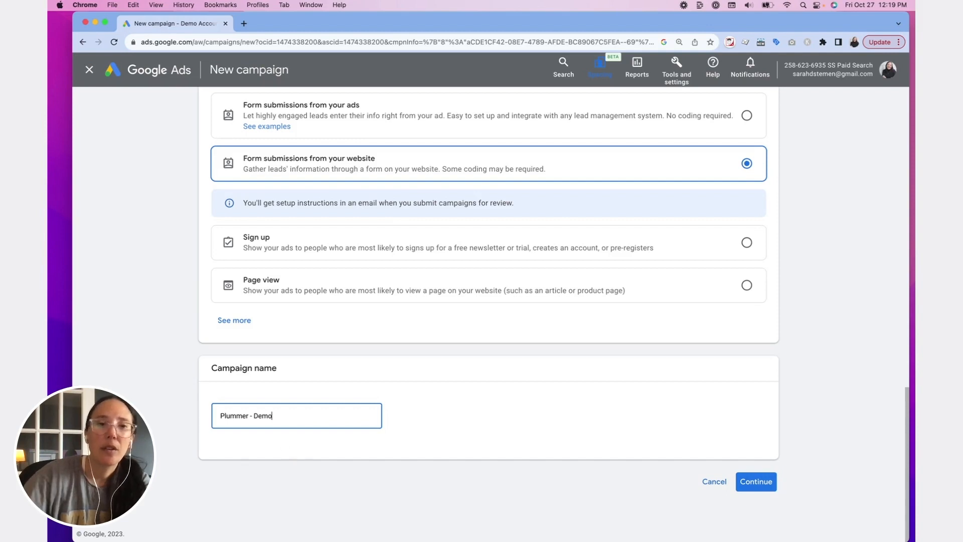
pyautogui.click(761, 485)
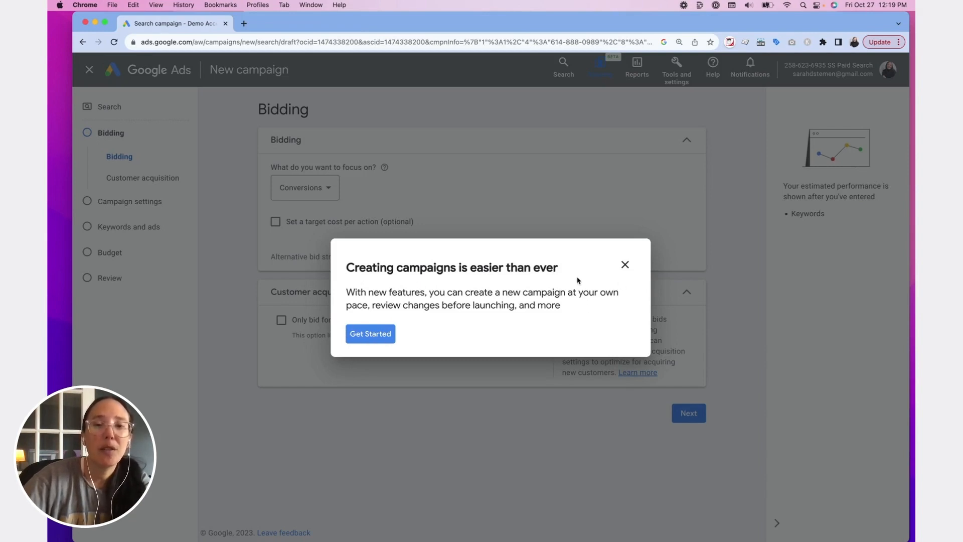
pyautogui.click(625, 265)
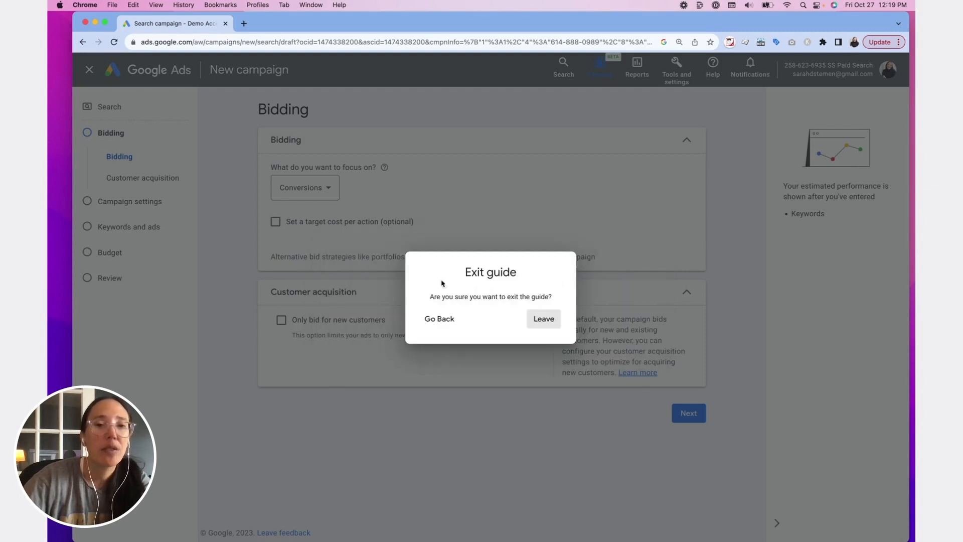
pyautogui.click(545, 319)
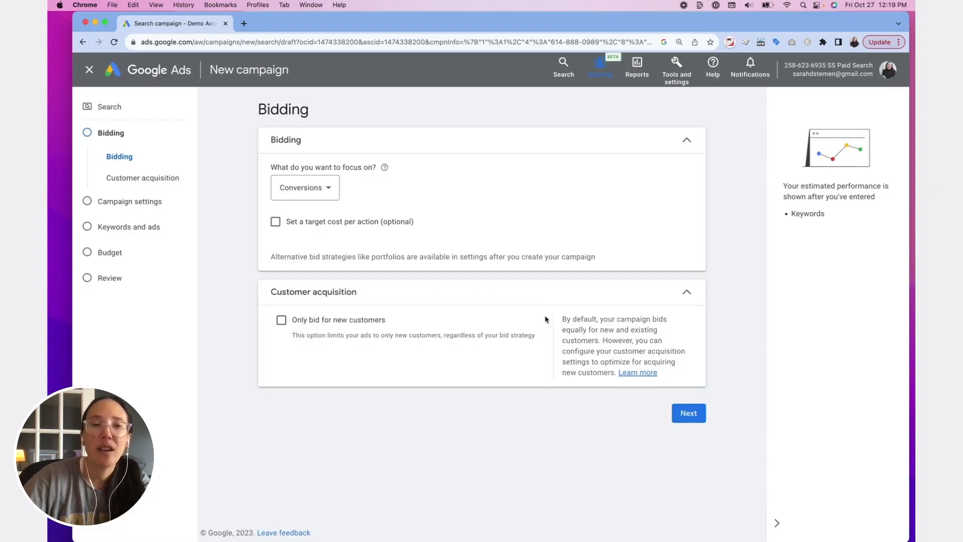
pyautogui.click(330, 193)
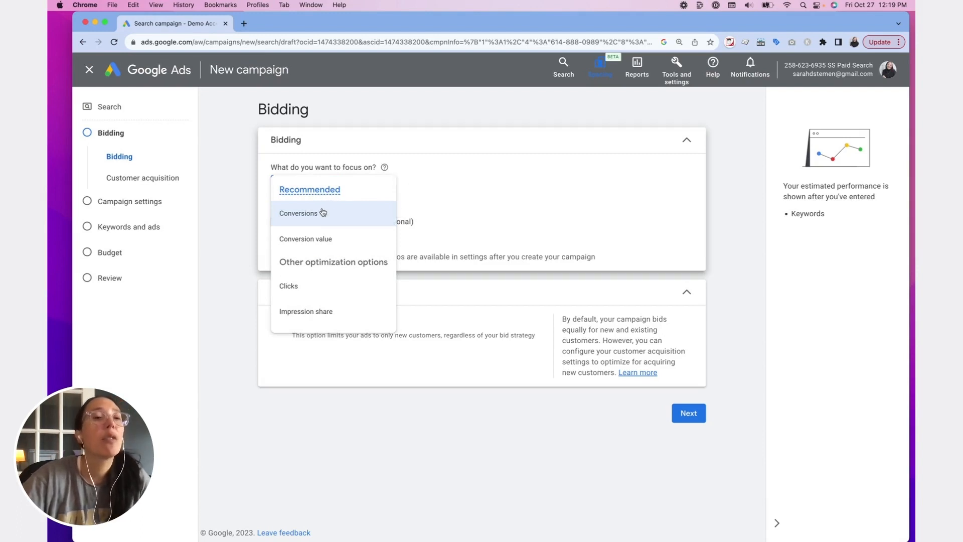
pyautogui.moveTo(323, 213)
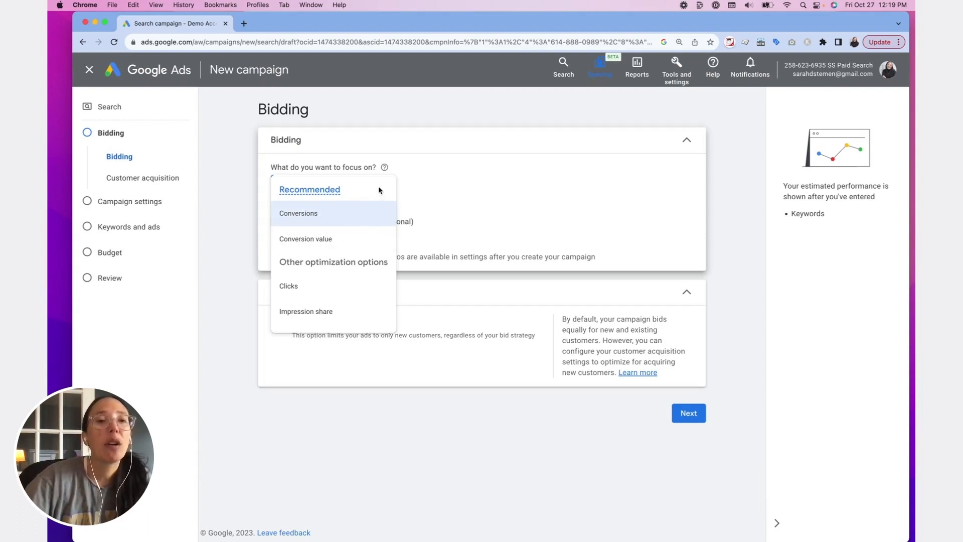
pyautogui.click(317, 211)
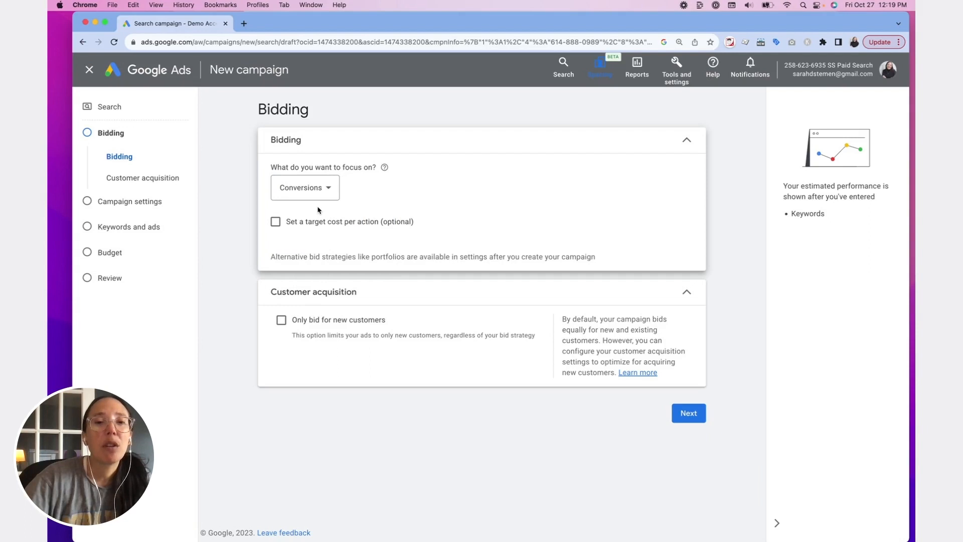
# - Set the bidding focus to Clicks with a maximum CPC bid limit of $2.00
pyautogui.click(313, 188)
pyautogui.moveTo(325, 290)
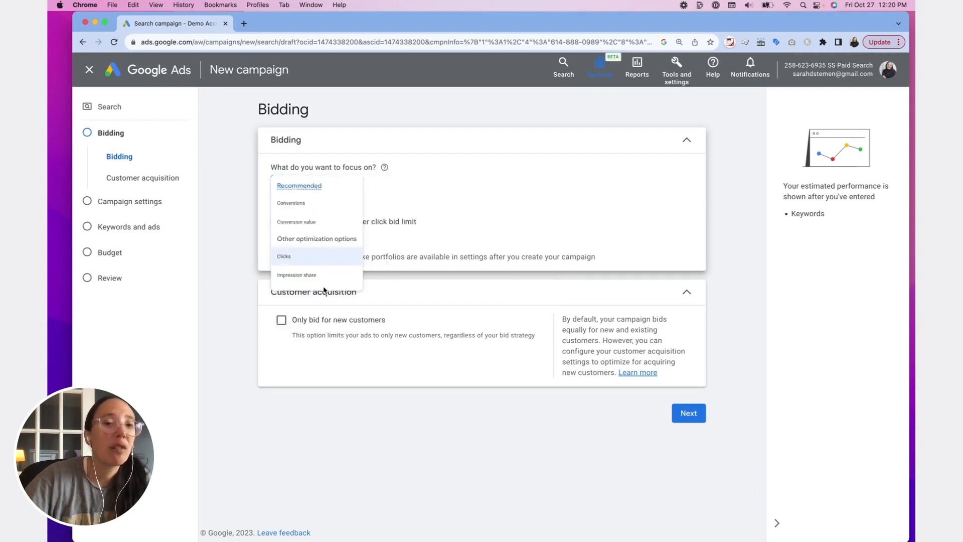
pyautogui.click(324, 289)
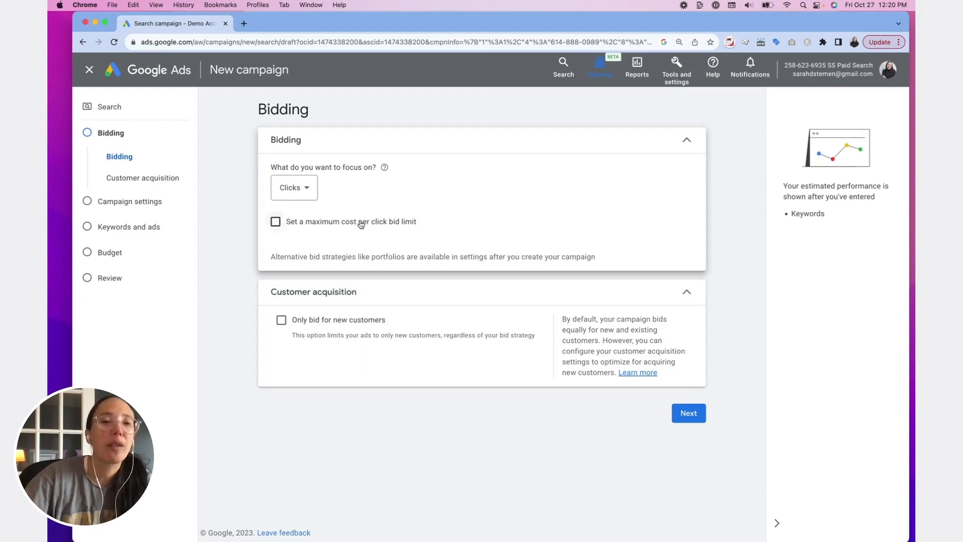
pyautogui.click(275, 221)
pyautogui.click(316, 257)
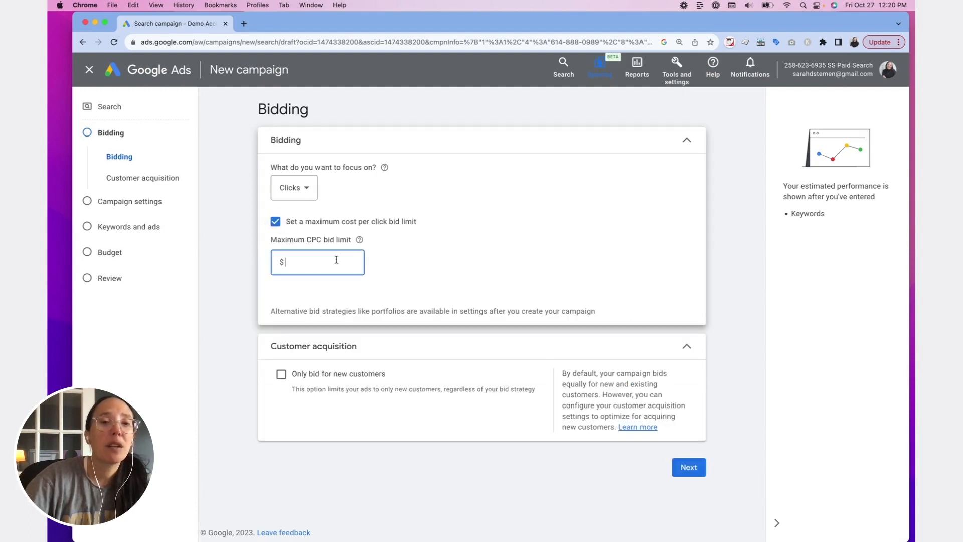
pyautogui.write('2')
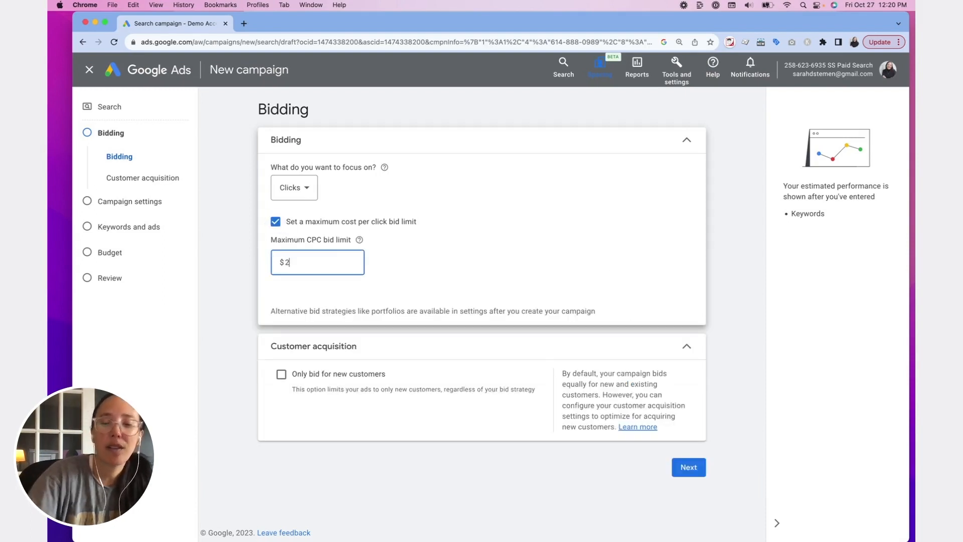
pyautogui.write('.00')
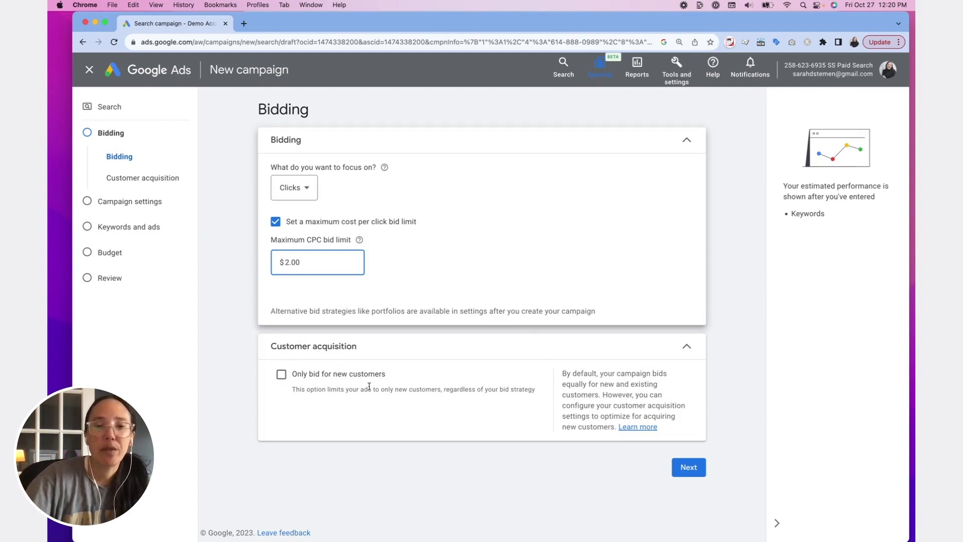
# - Proceed to the campaign settings and exclude the Google Display Network from the campaign
pyautogui.moveTo(562, 373); pyautogui.dragTo(667, 404)
pyautogui.click(635, 407)
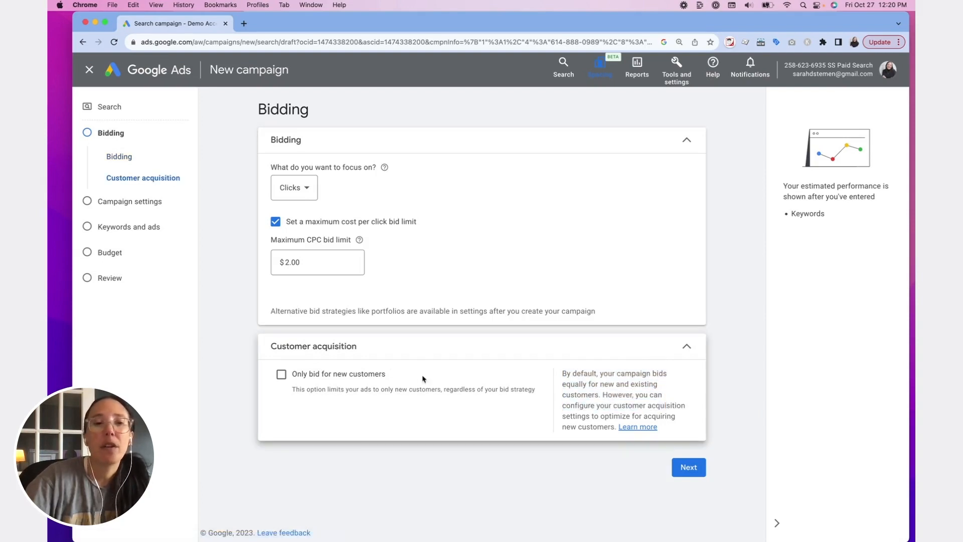
pyautogui.click(692, 467)
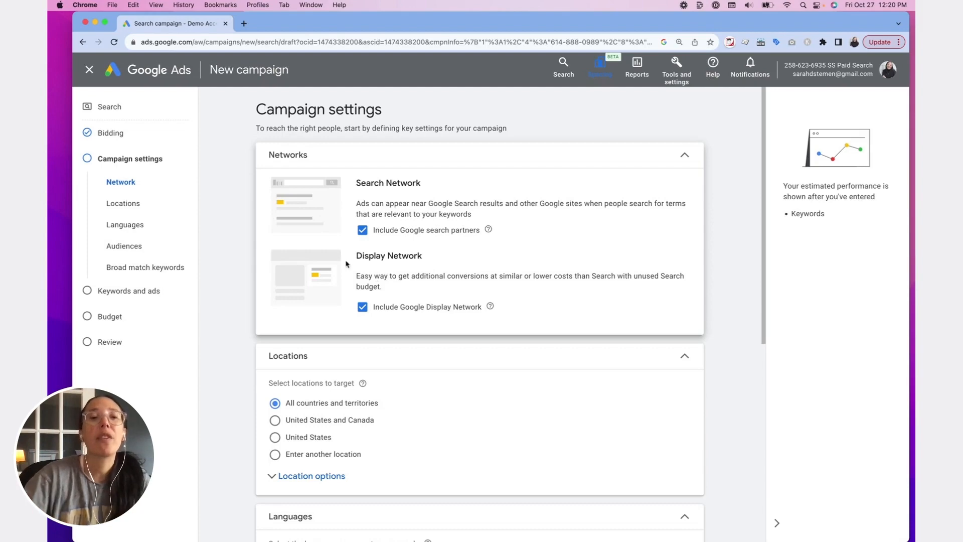
pyautogui.click(362, 307)
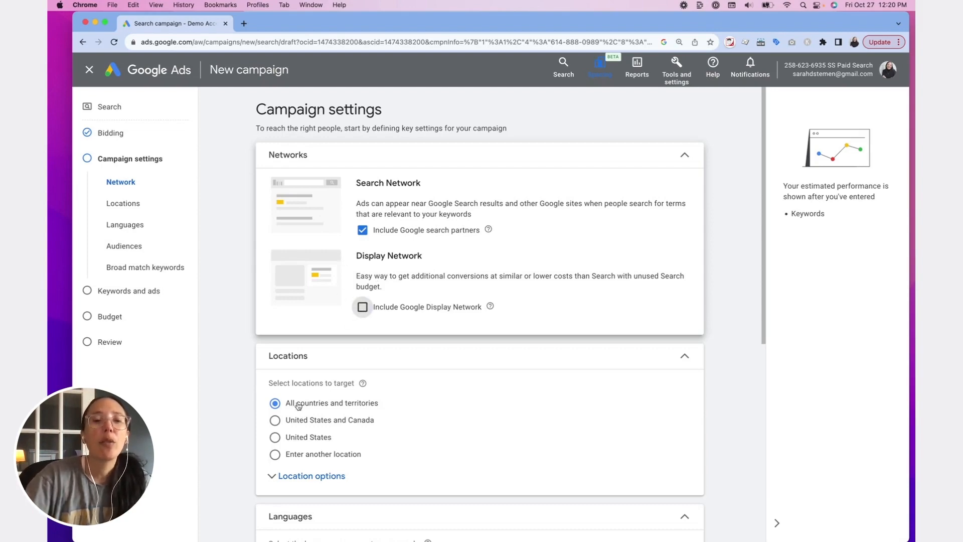
pyautogui.scroll(-5, 331, 406)
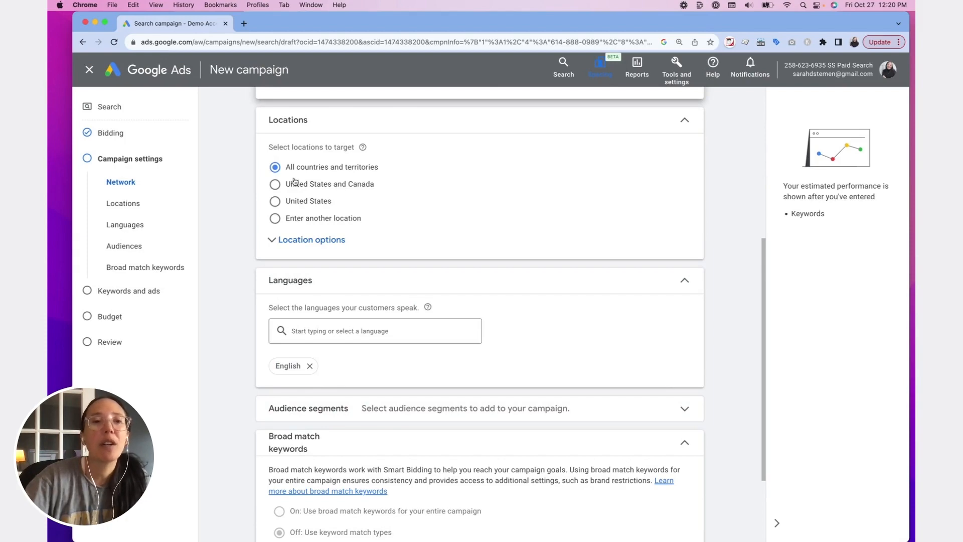
pyautogui.scroll(1, 301, 185)
pyautogui.scroll(5, 312, 195)
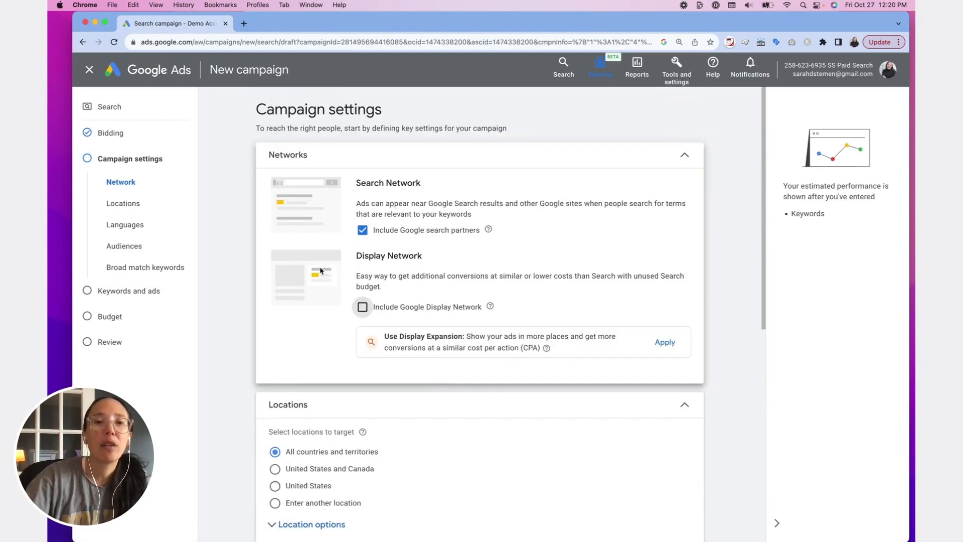
# - Target the Columbus OH, Ohio, United States Nielsen DMA region and restrict location targeting to Presence: people in or regularly in the targeted locations
pyautogui.scroll(-6, 289, 401)
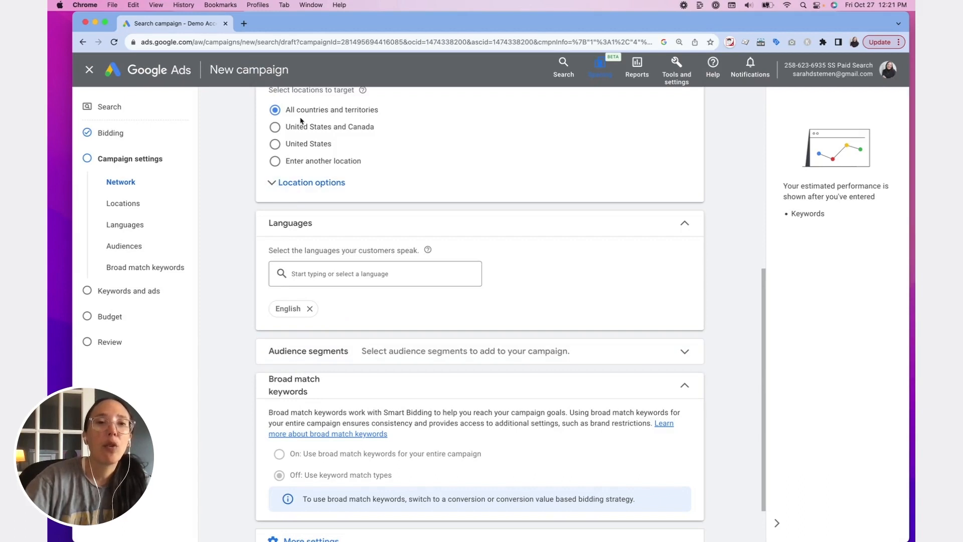
pyautogui.click(275, 162)
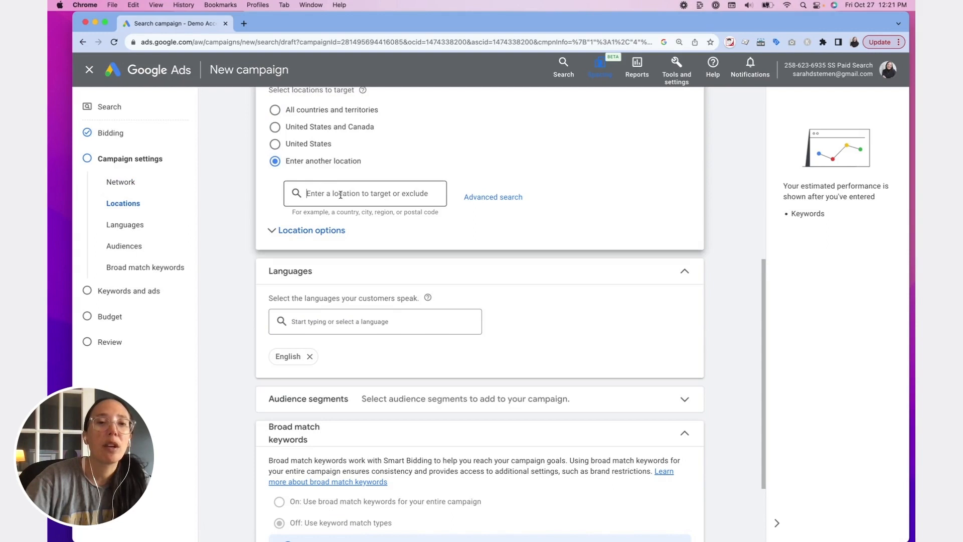
pyautogui.click(582, 230)
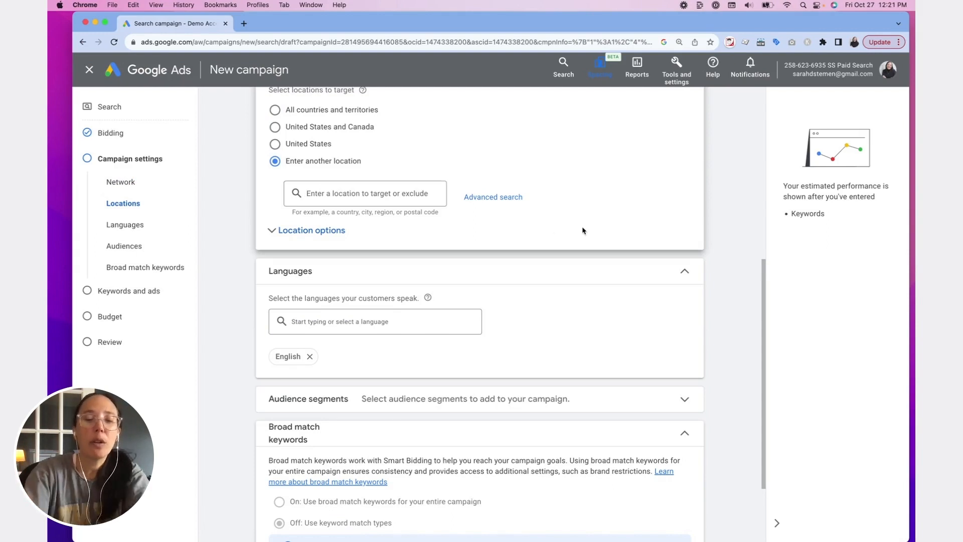
pyautogui.write('Co')
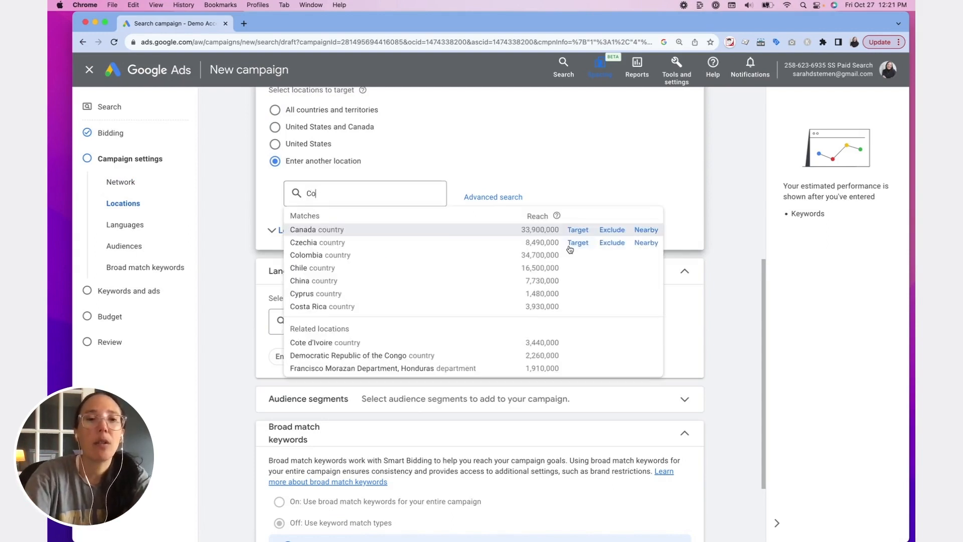
pyautogui.write('lum')
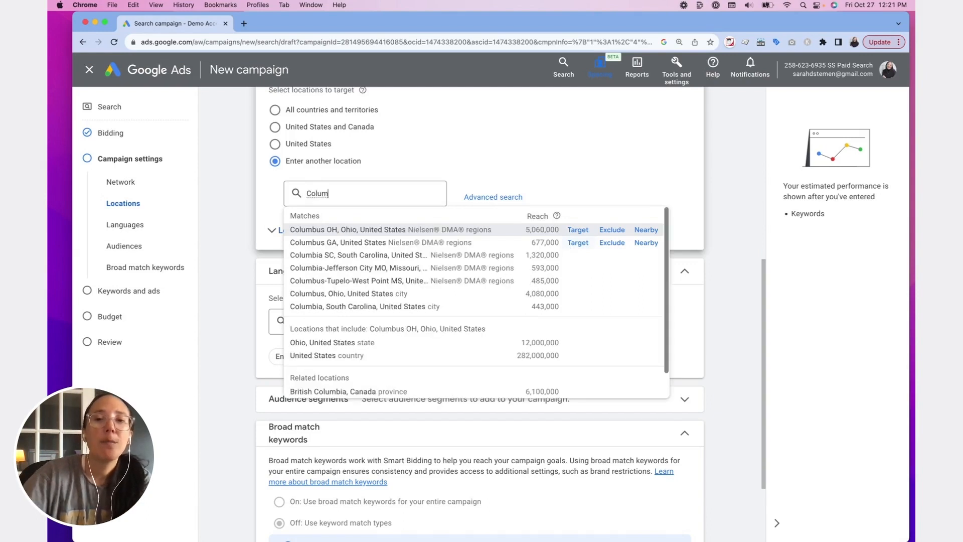
pyautogui.click(578, 231)
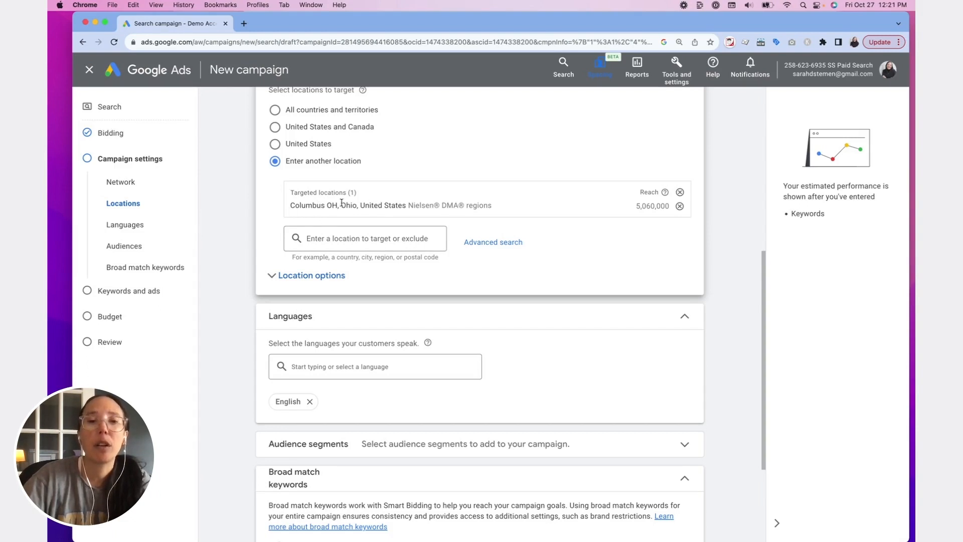
pyautogui.click(299, 284)
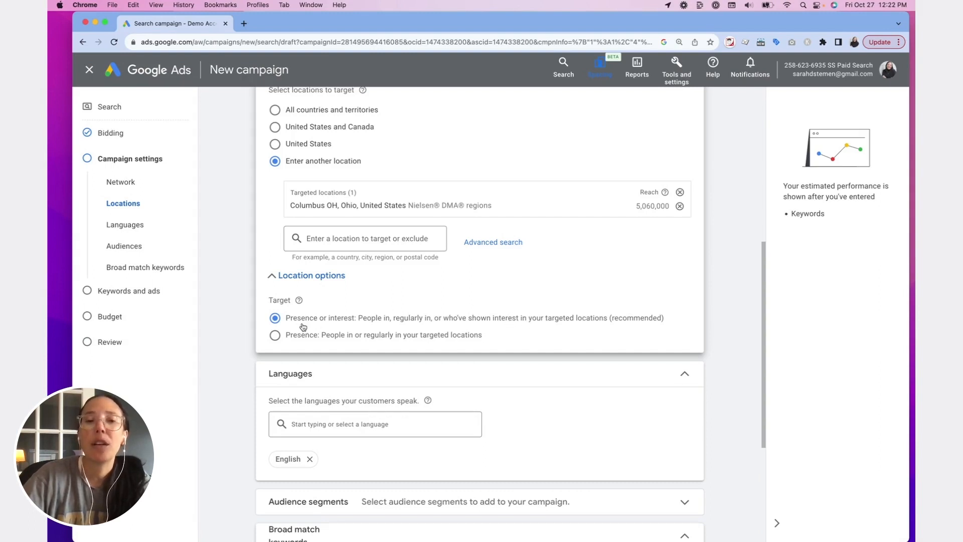
pyautogui.click(274, 336)
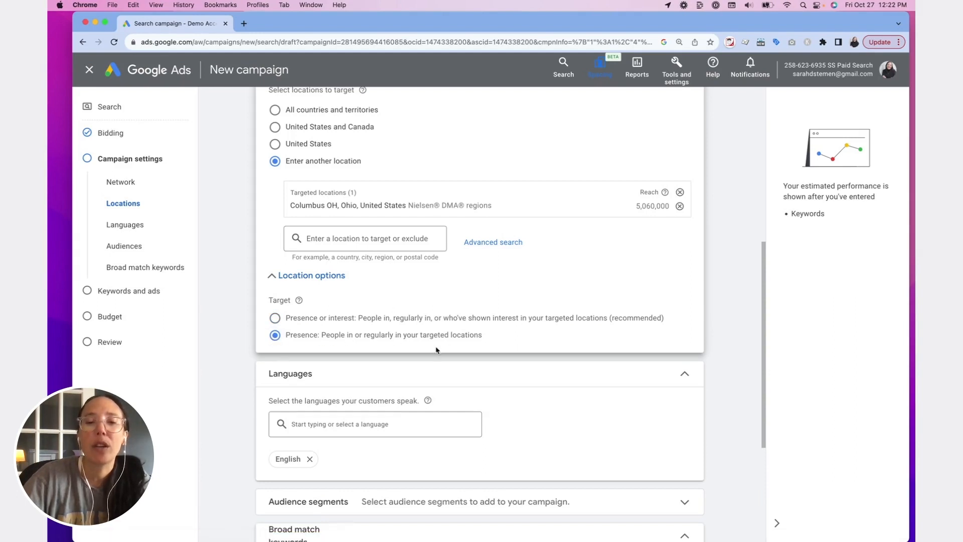
# - Expand the audience segments settings and examine the segment types offered for a new segment, leaving without creating one
pyautogui.scroll(-4, 427, 346)
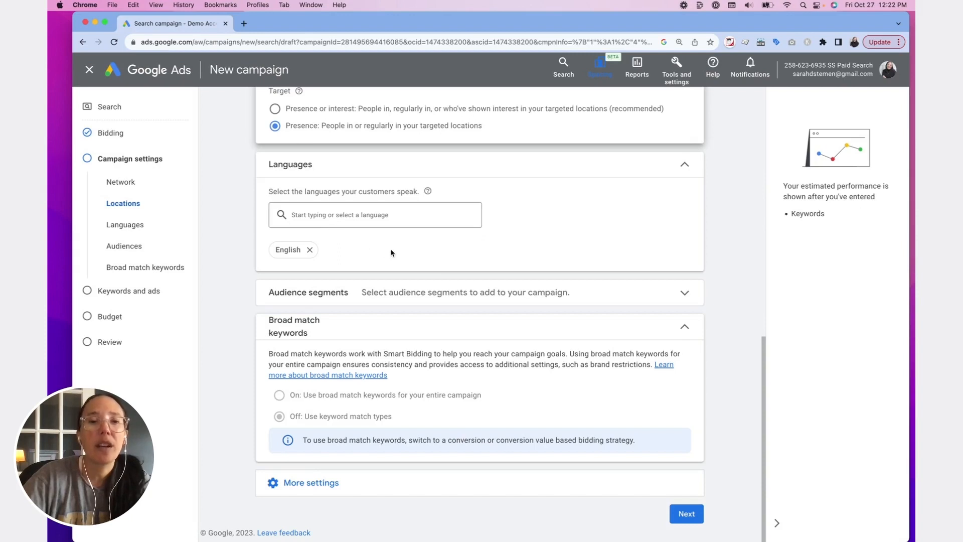
pyautogui.click(401, 291)
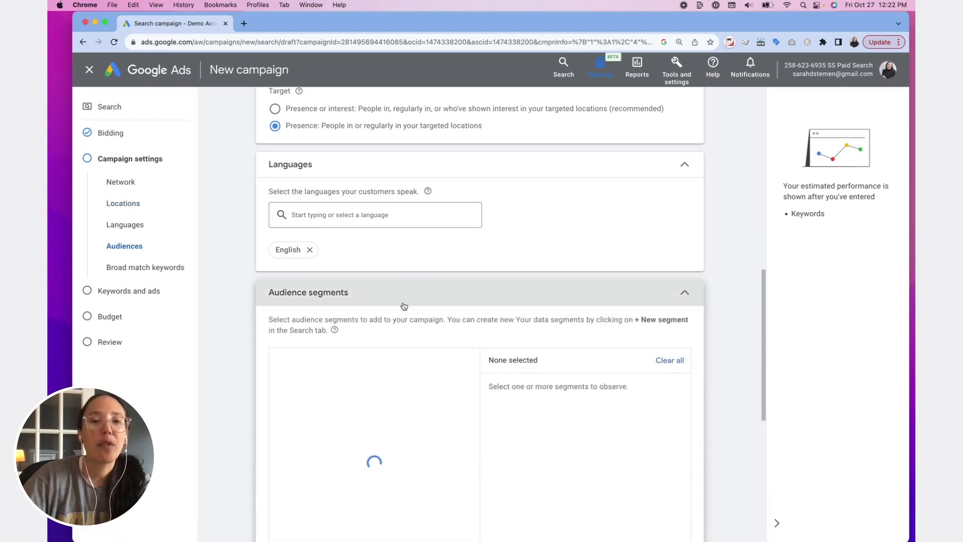
pyautogui.scroll(-5, 466, 290)
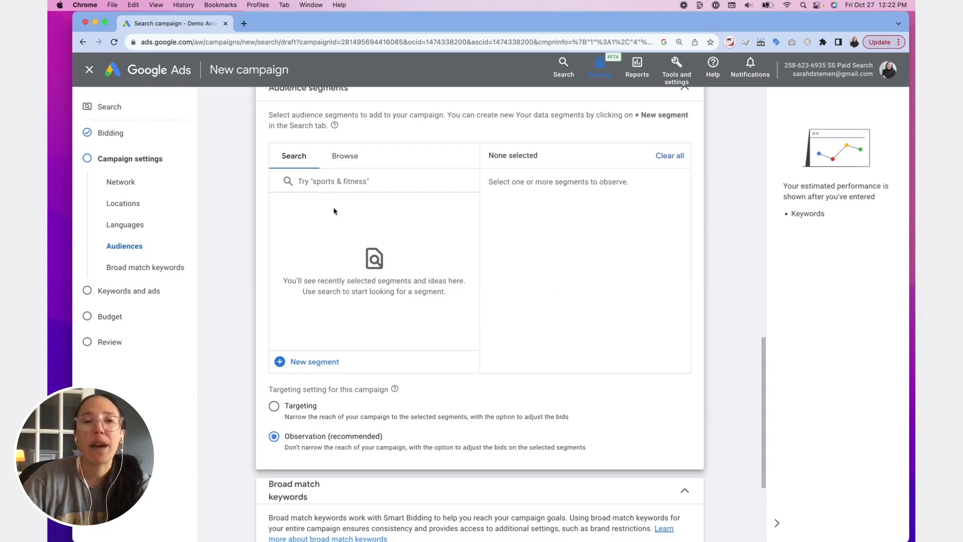
pyautogui.click(281, 362)
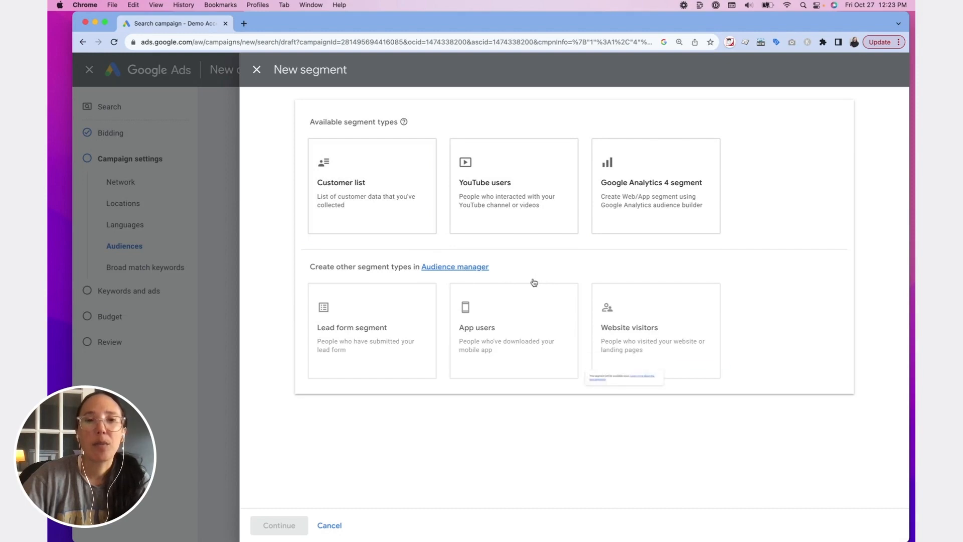
pyautogui.click(367, 202)
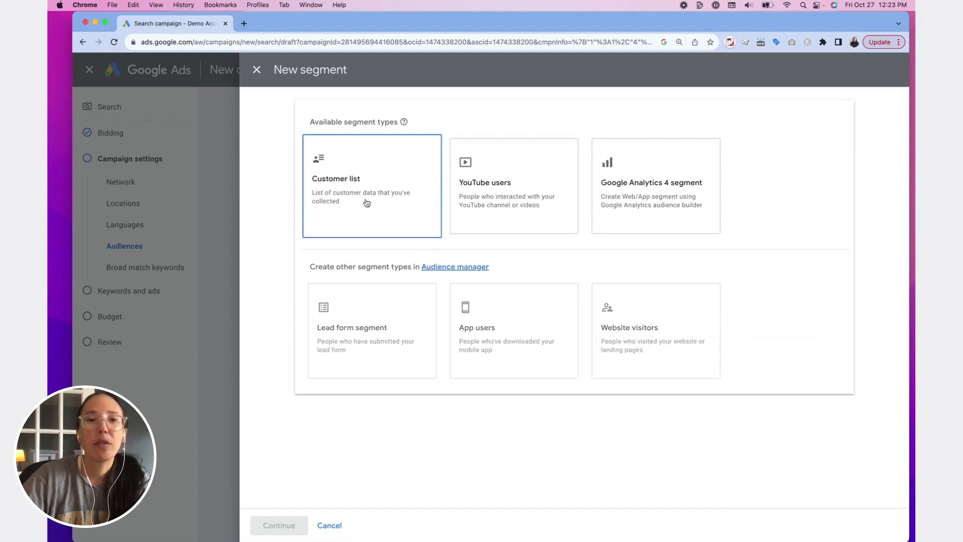
pyautogui.moveTo(504, 308)
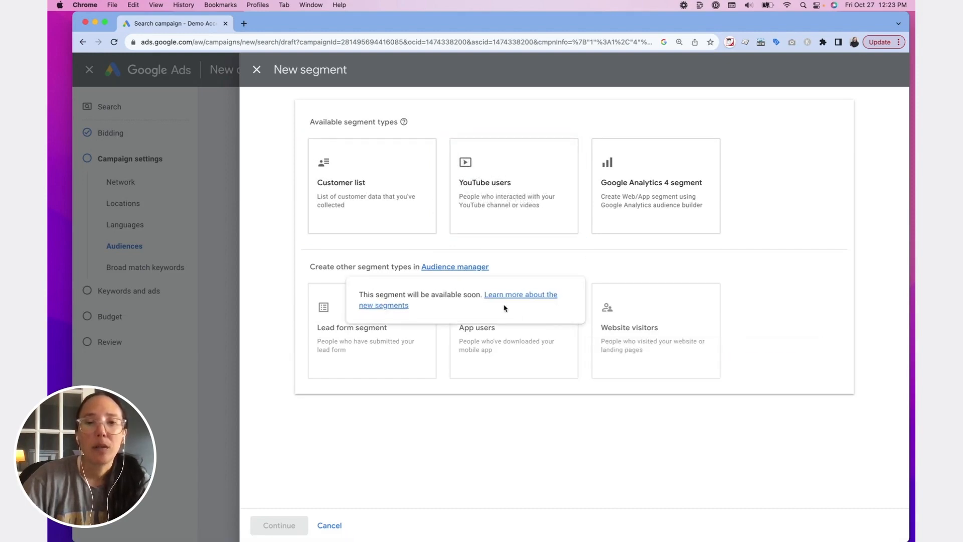
pyautogui.moveTo(375, 335)
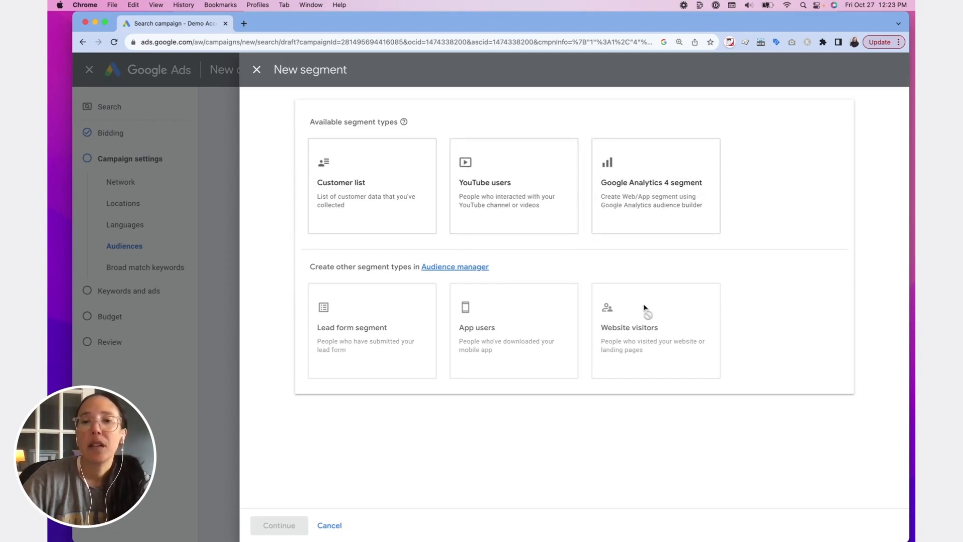
pyautogui.moveTo(646, 311)
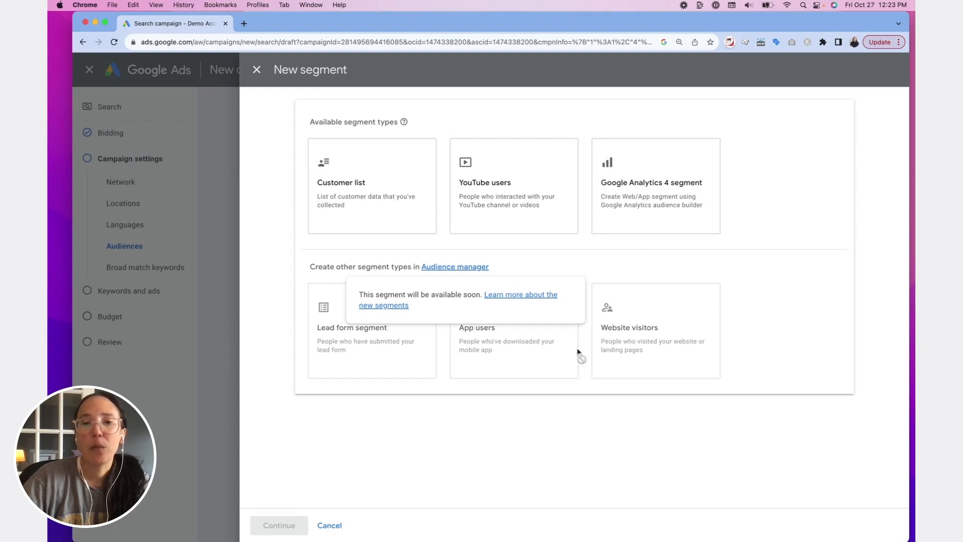
pyautogui.click(256, 70)
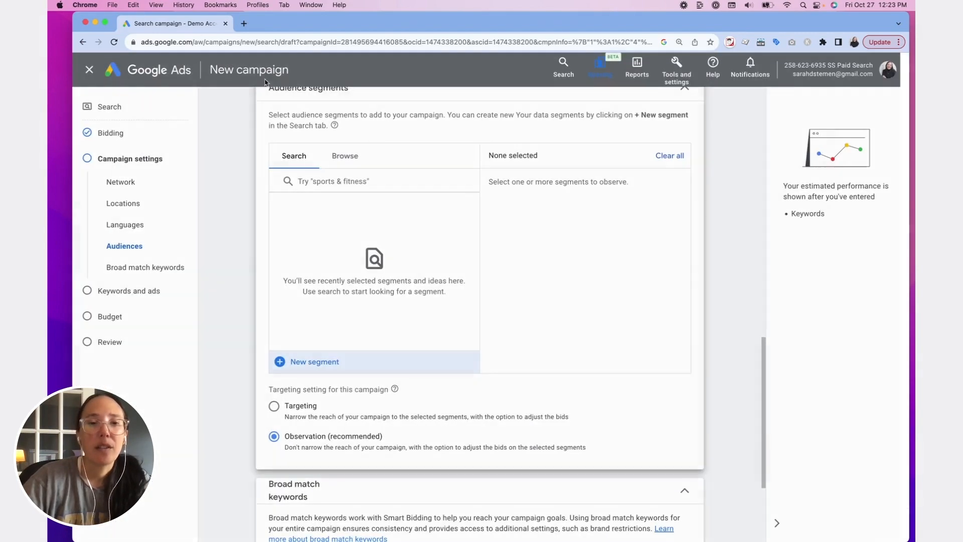
# - Browse the audience segment categories, looking into affinity, in-market, your data and combined segments
pyautogui.click(353, 160)
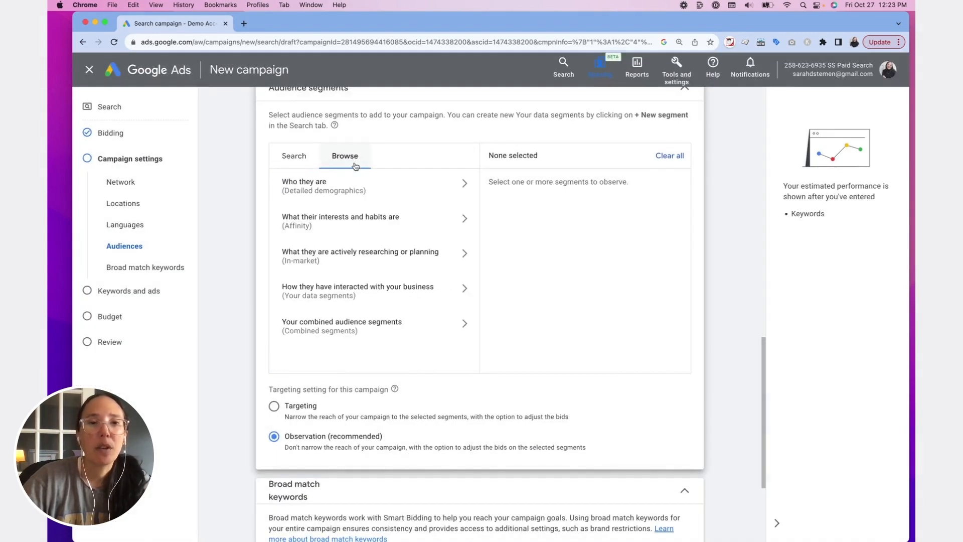
pyautogui.click(333, 221)
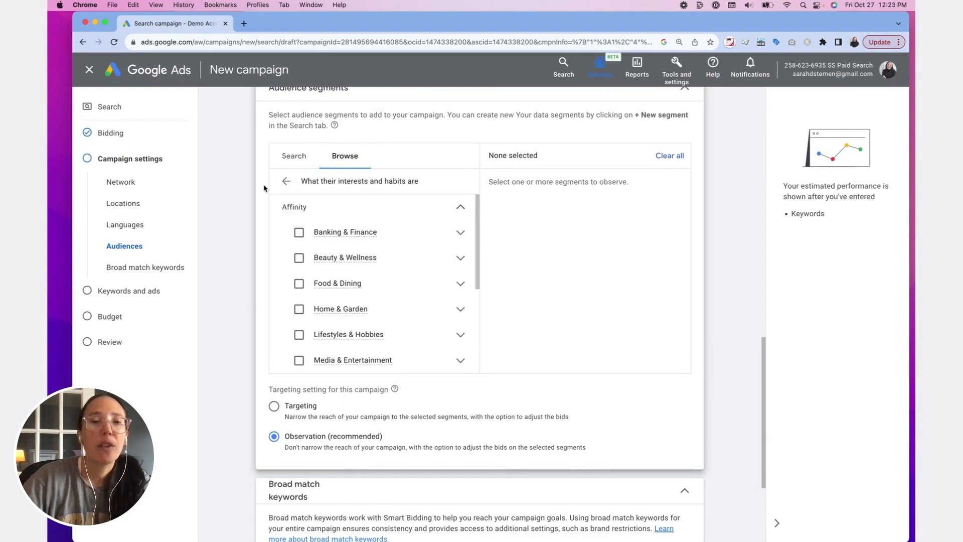
pyautogui.click(284, 184)
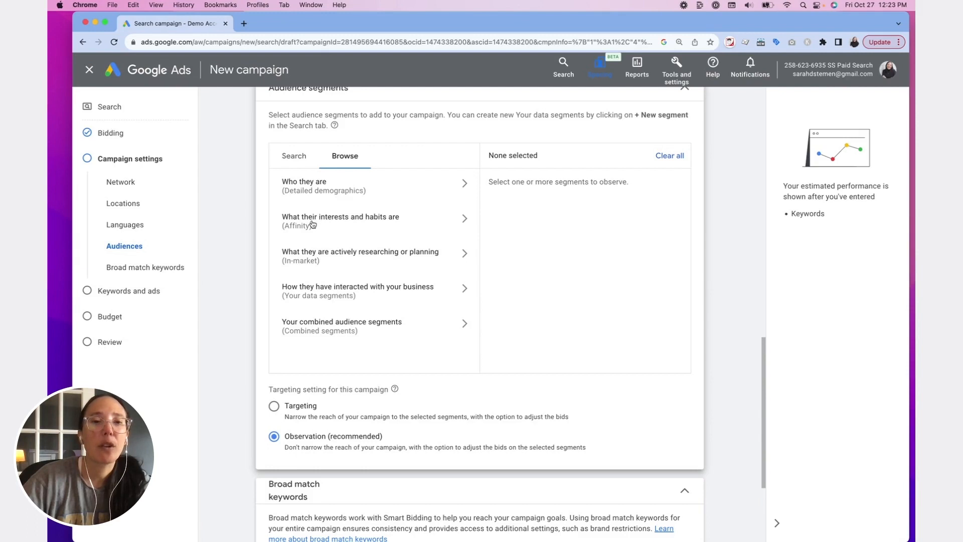
pyautogui.click(319, 257)
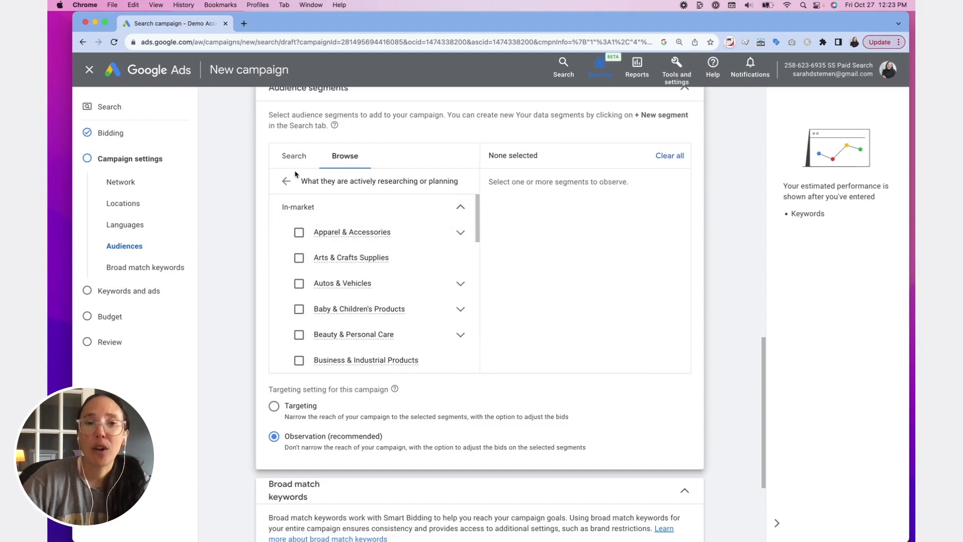
pyautogui.click(287, 181)
pyautogui.click(337, 288)
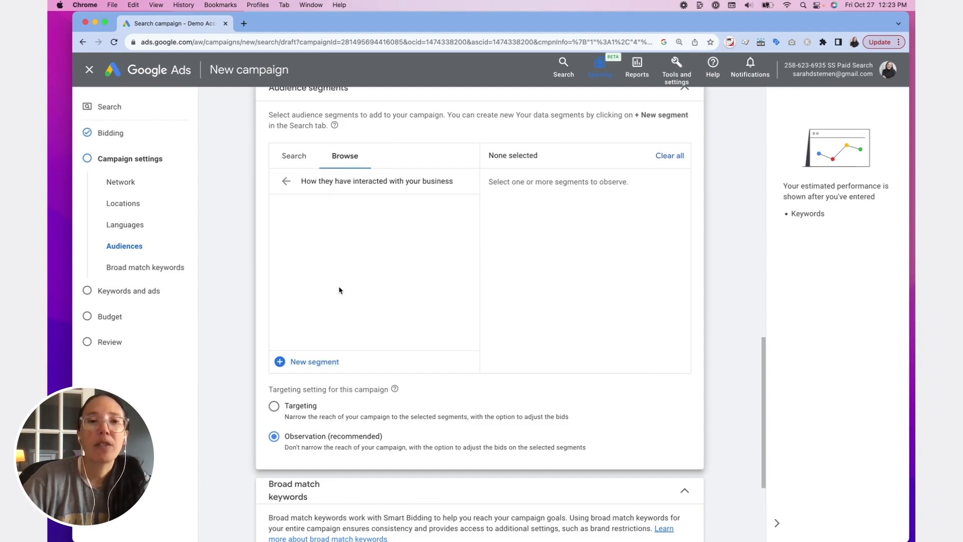
pyautogui.click(287, 183)
pyautogui.click(347, 323)
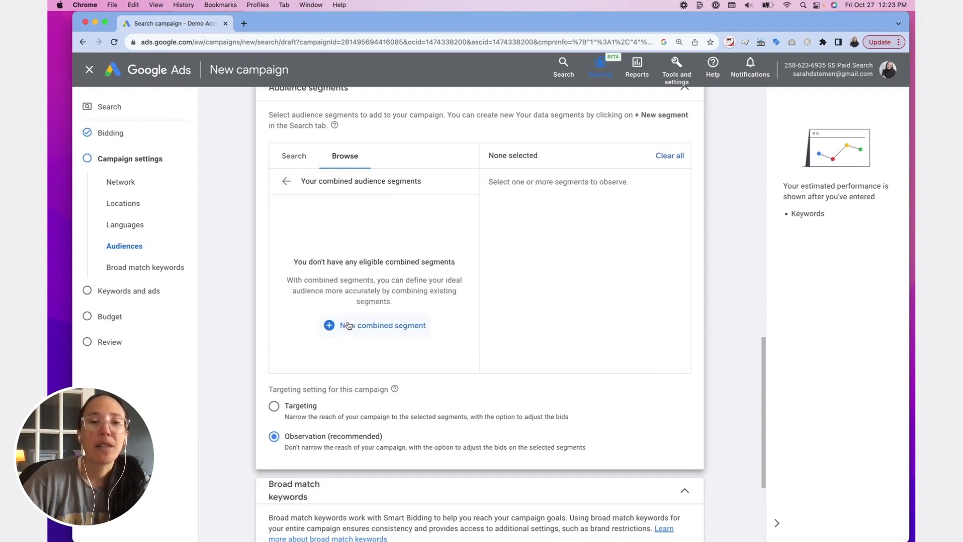
pyautogui.click(285, 182)
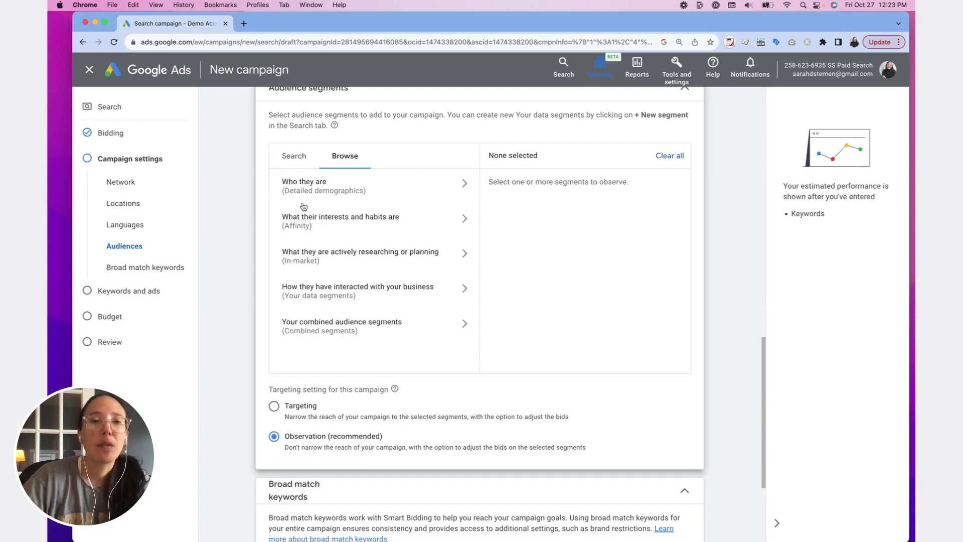
# - Look through the list of in-market segments for categories that suit the campaign
pyautogui.click(325, 258)
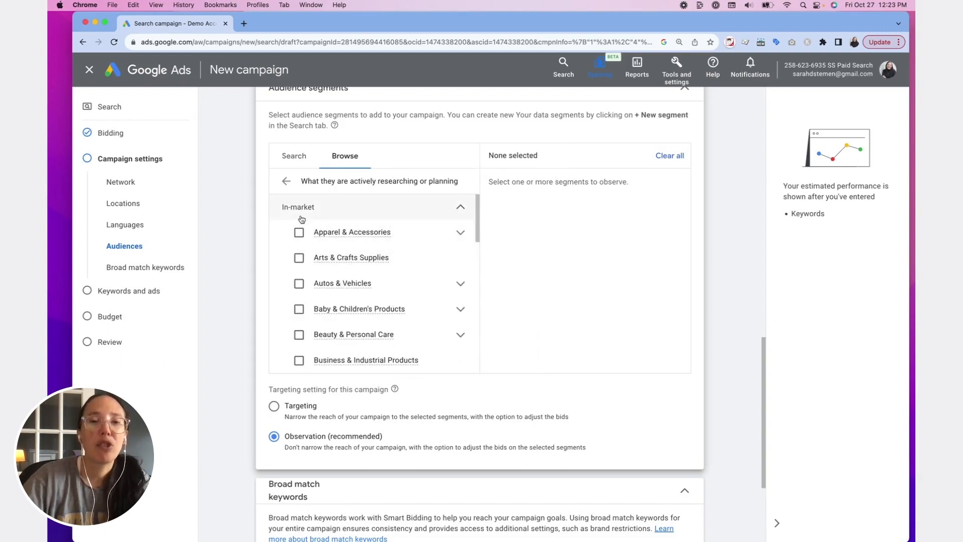
pyautogui.scroll(-1, 311, 258)
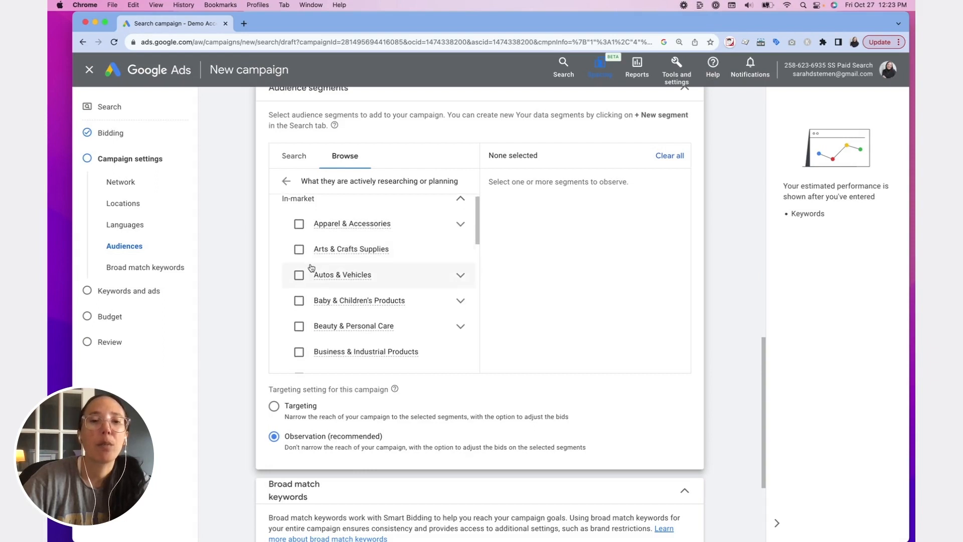
pyautogui.scroll(-5, 311, 268)
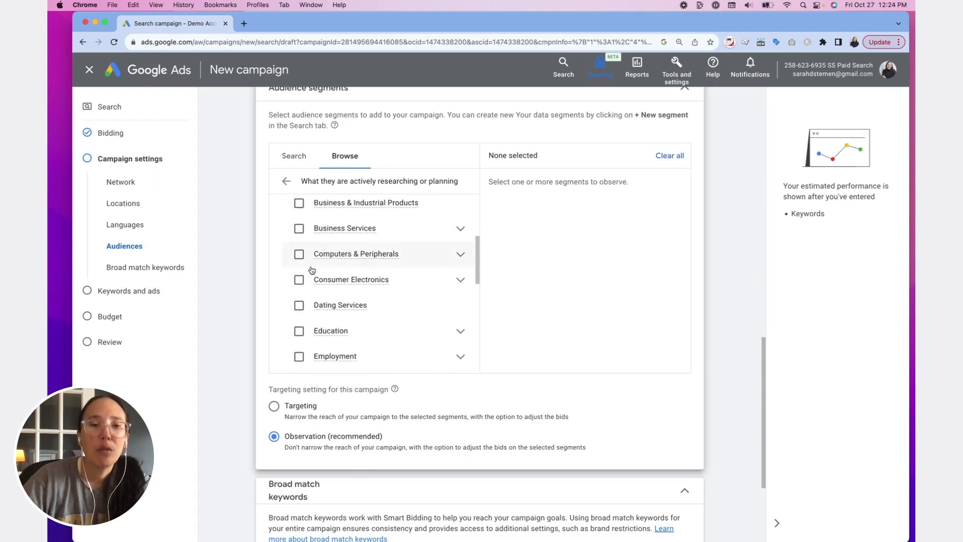
pyautogui.scroll(-5, 312, 271)
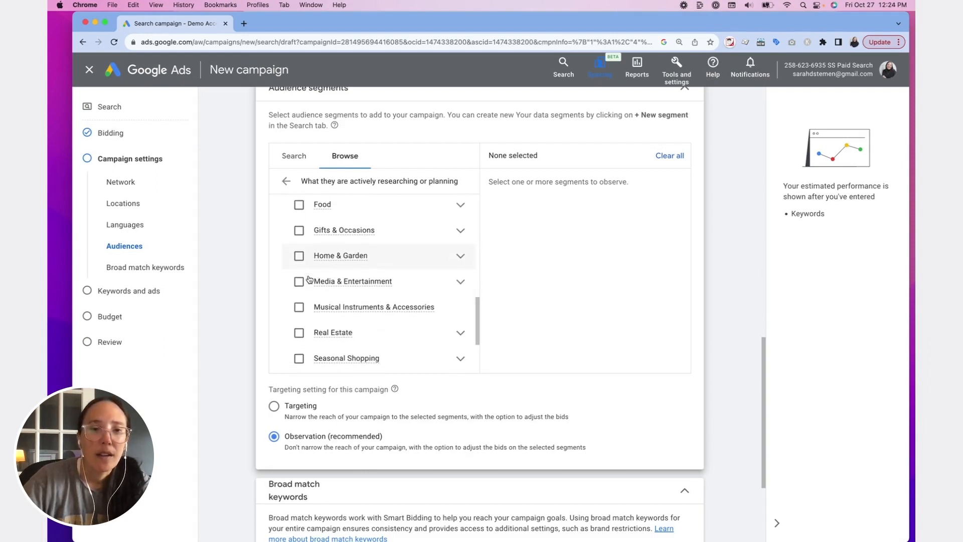
pyautogui.scroll(-10, 310, 271)
pyautogui.scroll(5, 314, 243)
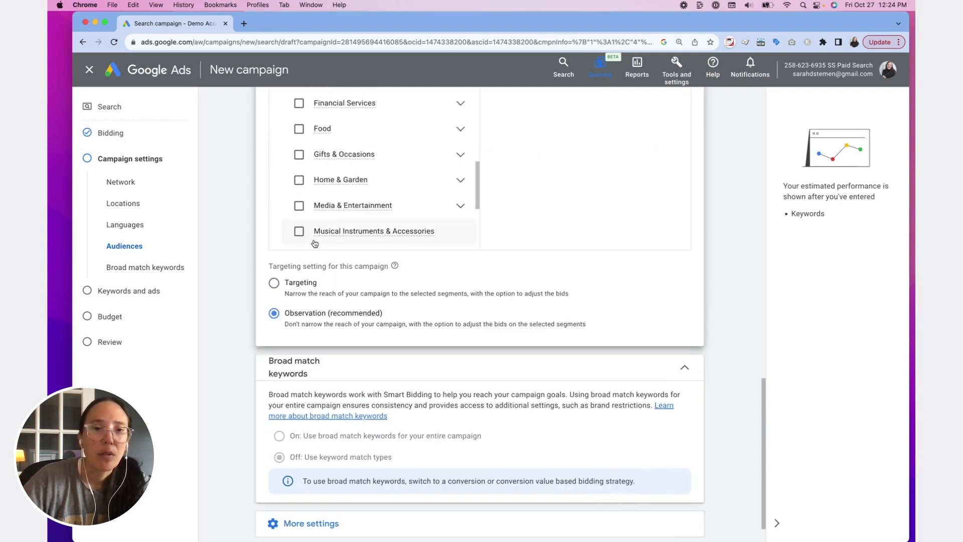
pyautogui.scroll(10, 314, 243)
# - Search audience segments for "home buying" and add the in-market segments Home Purchase Loans, New Houses (For Sale), Houses (For Sale) and Real Estate
pyautogui.click(298, 286)
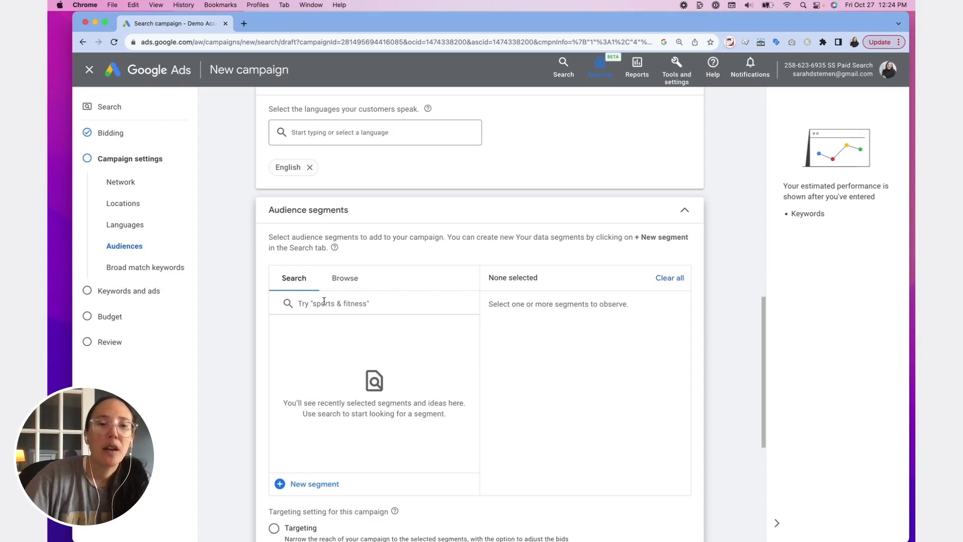
pyautogui.click(323, 301)
pyautogui.write('home')
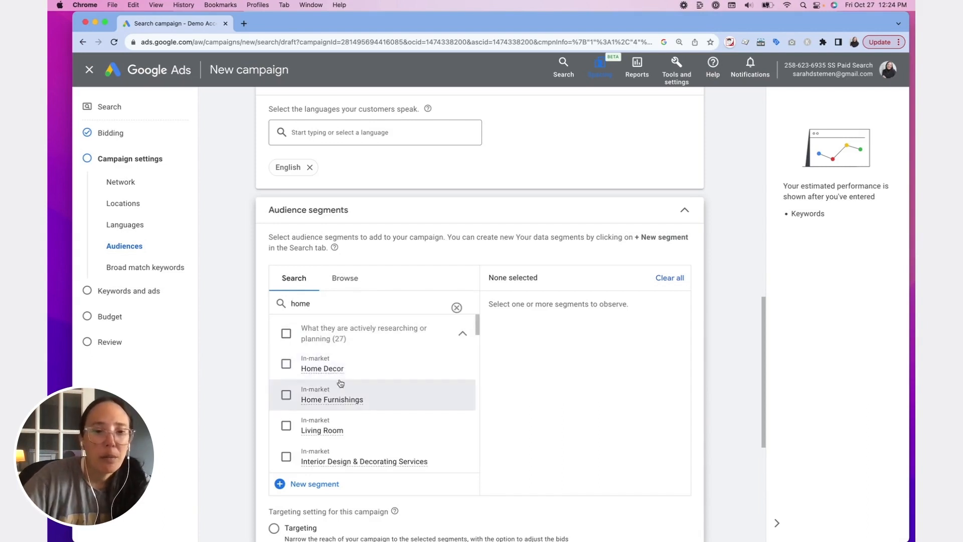
pyautogui.write(' buying')
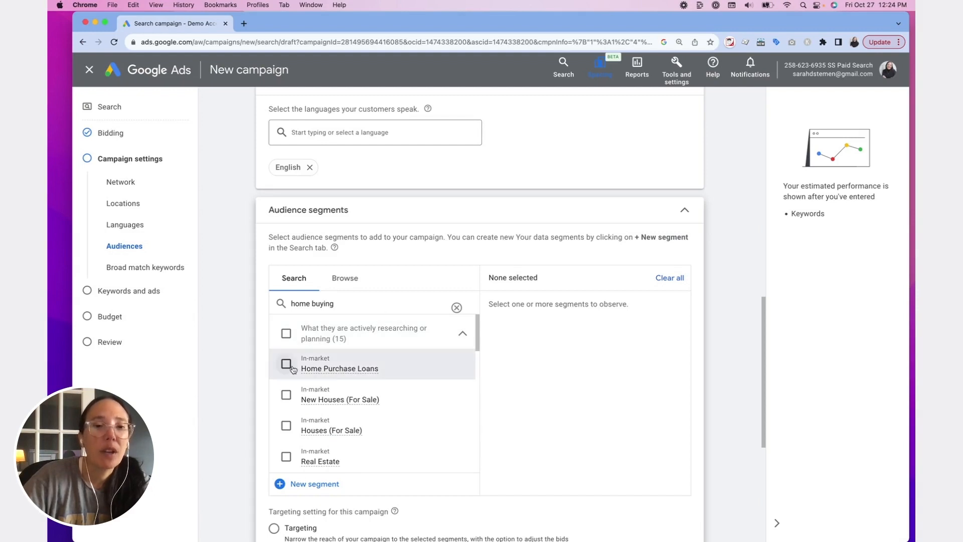
pyautogui.click(285, 365)
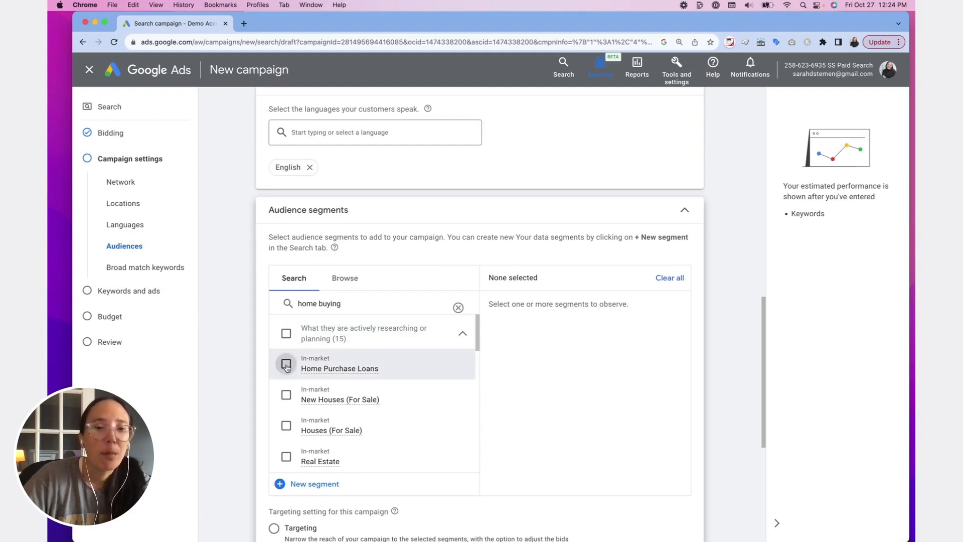
pyautogui.click(287, 397)
pyautogui.click(287, 426)
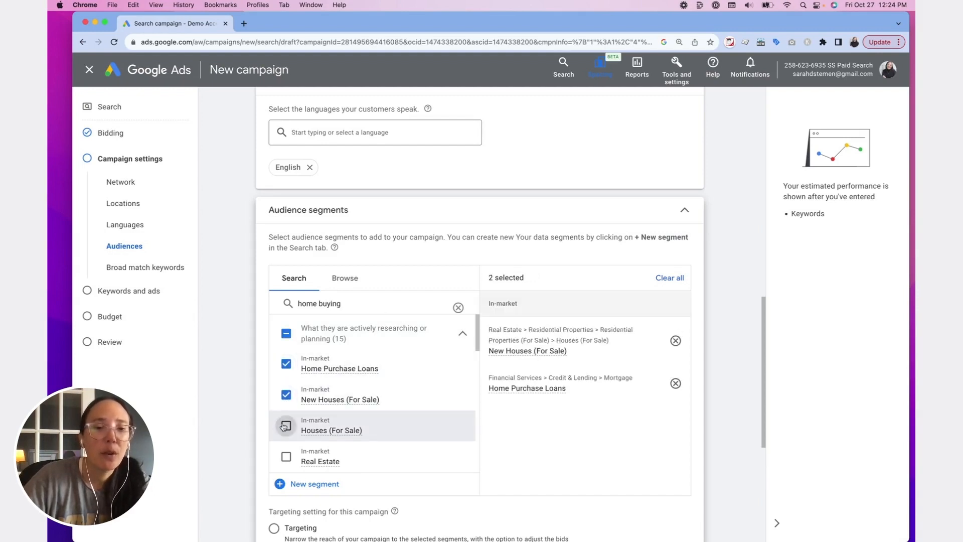
pyautogui.click(292, 453)
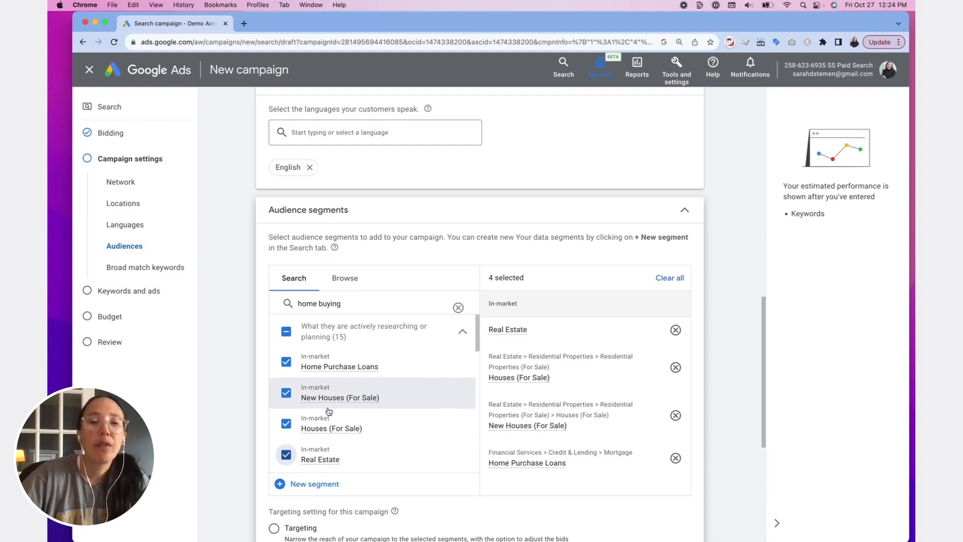
# - Add the in-market segments Residential Properties and Residential Properties (For Sale), leaving Residential Properties (For Rent) out, and look through the remaining matches
pyautogui.scroll(-1, 341, 413)
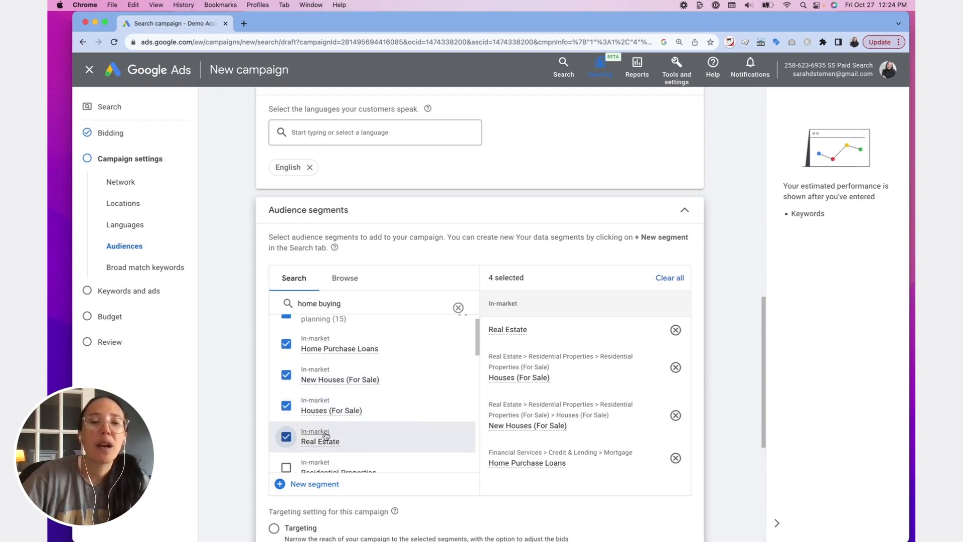
pyautogui.scroll(-3, 295, 416)
pyautogui.click(286, 400)
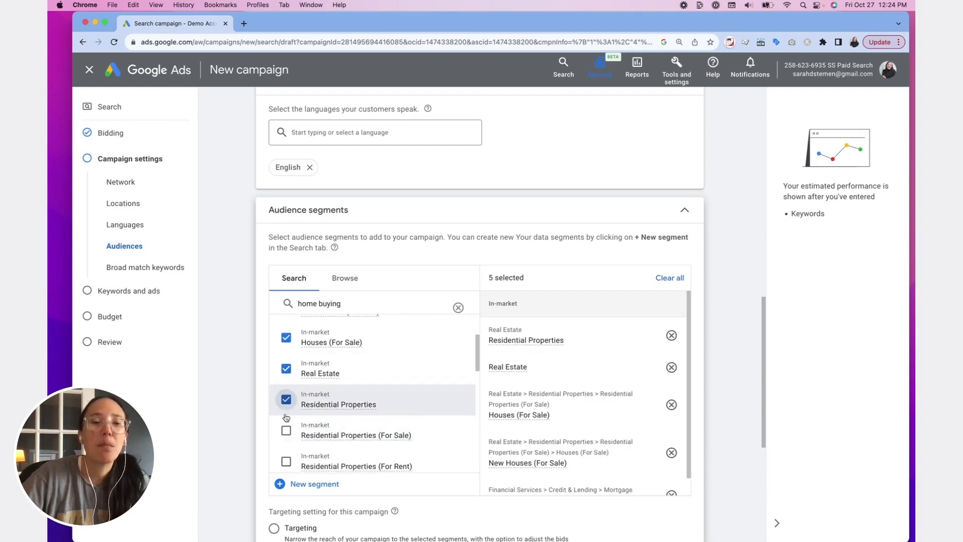
pyautogui.click(285, 431)
pyautogui.click(286, 461)
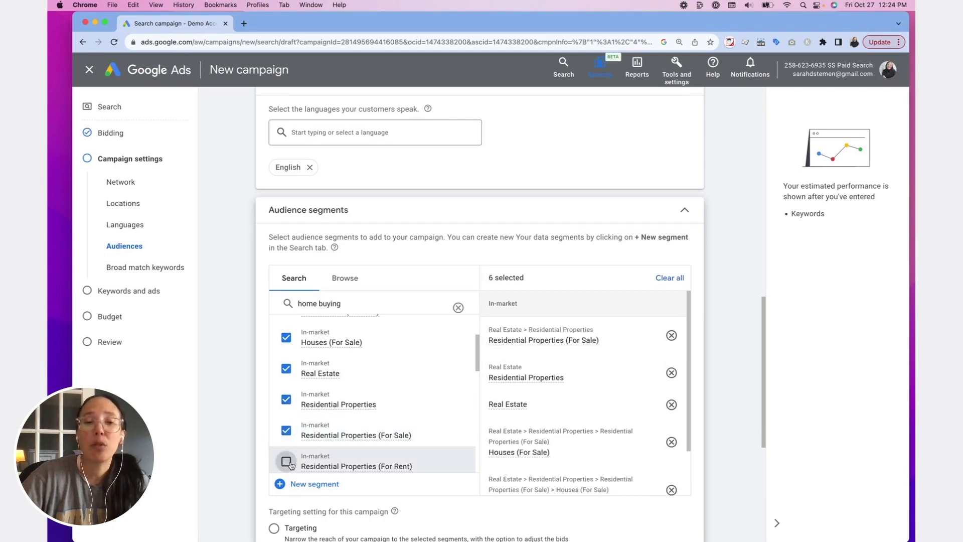
pyautogui.scroll(-1, 363, 433)
pyautogui.click(286, 435)
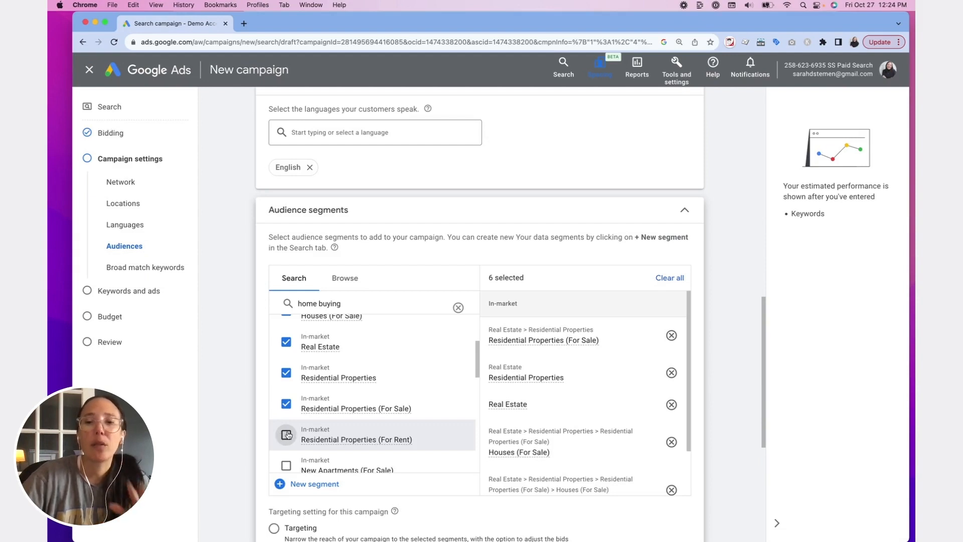
pyautogui.scroll(-1, 306, 421)
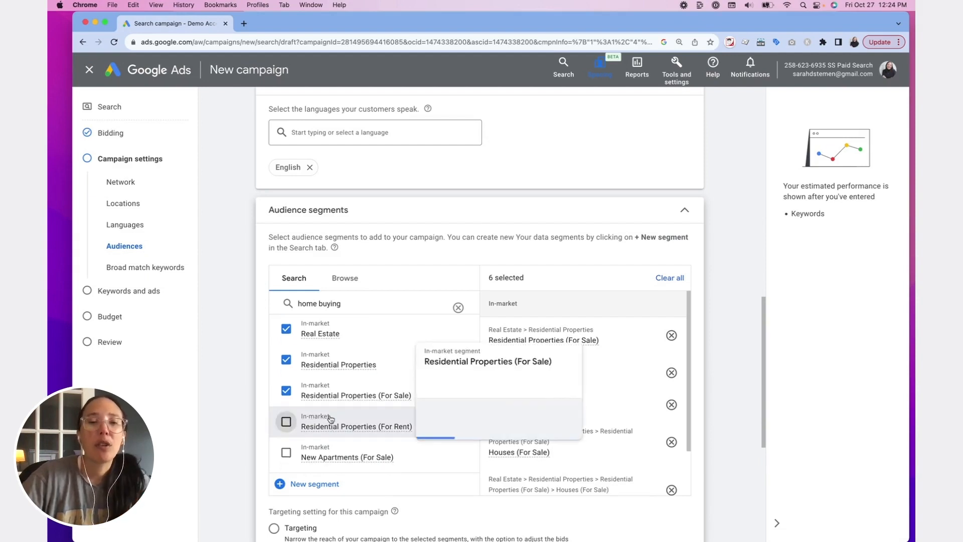
pyautogui.scroll(-1, 284, 438)
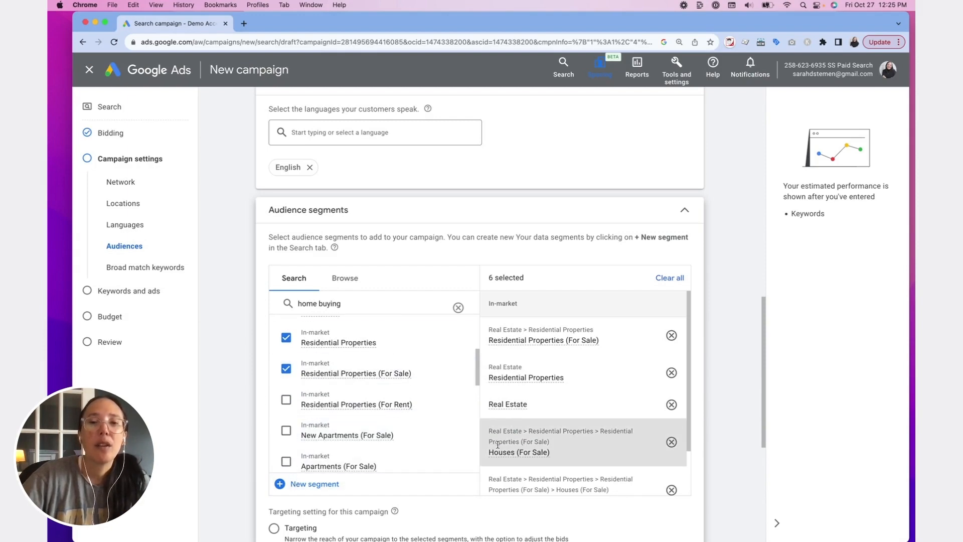
pyautogui.scroll(-8, 396, 421)
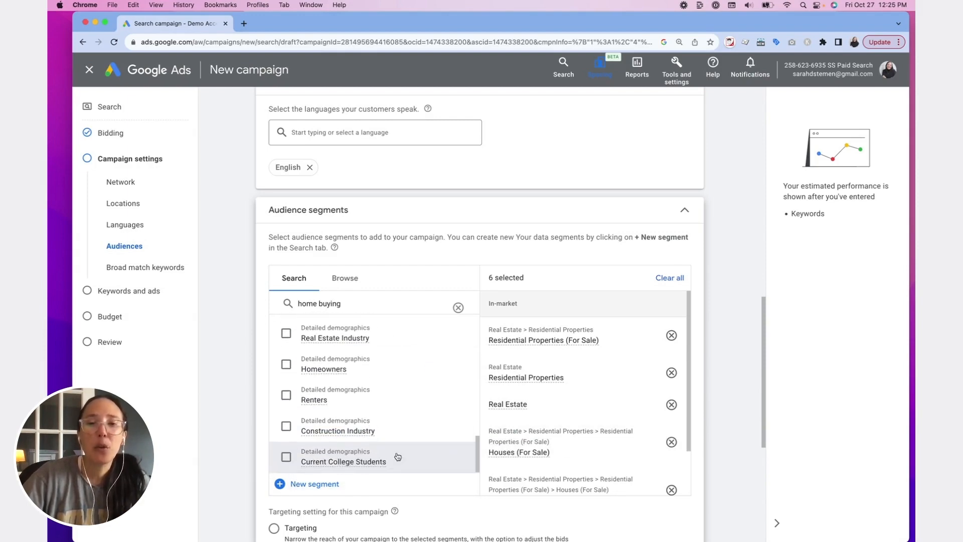
# - Examine the broad match keywords setting, reading its description and the bidding strategy requirement for using it
pyautogui.scroll(-4, 730, 447)
pyautogui.scroll(-3, 730, 447)
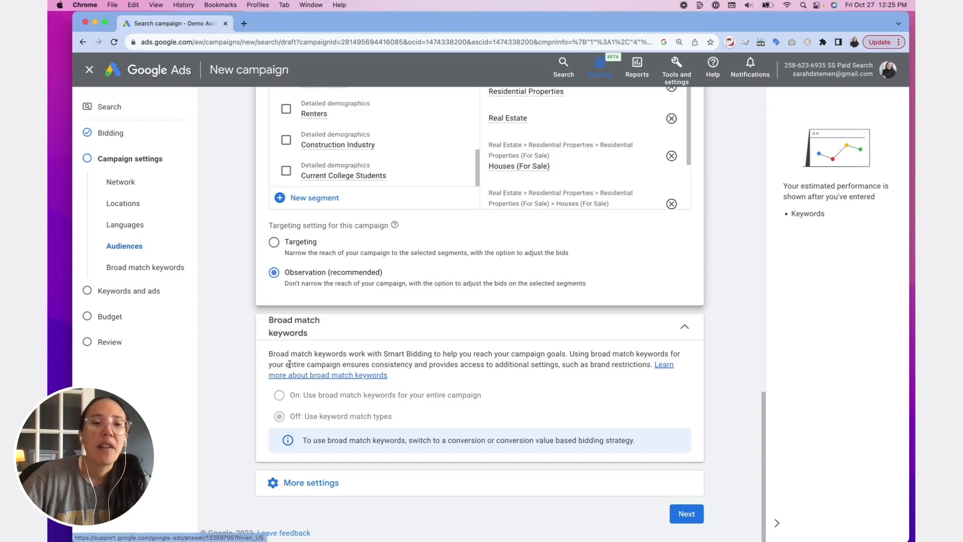
pyautogui.moveTo(309, 351); pyautogui.dragTo(611, 355)
pyautogui.click(349, 396)
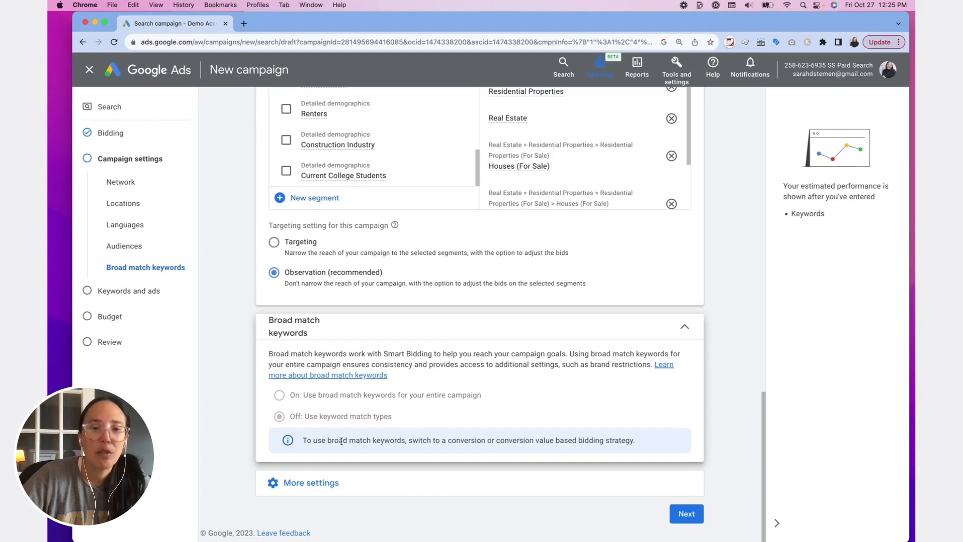
pyautogui.moveTo(492, 440); pyautogui.dragTo(636, 445)
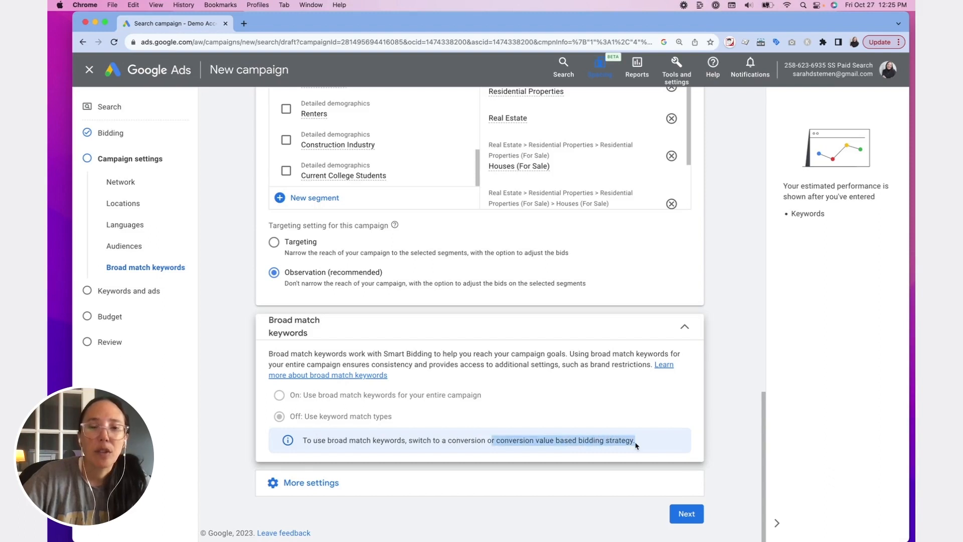
pyautogui.moveTo(410, 446); pyautogui.dragTo(616, 450)
pyautogui.click(612, 450)
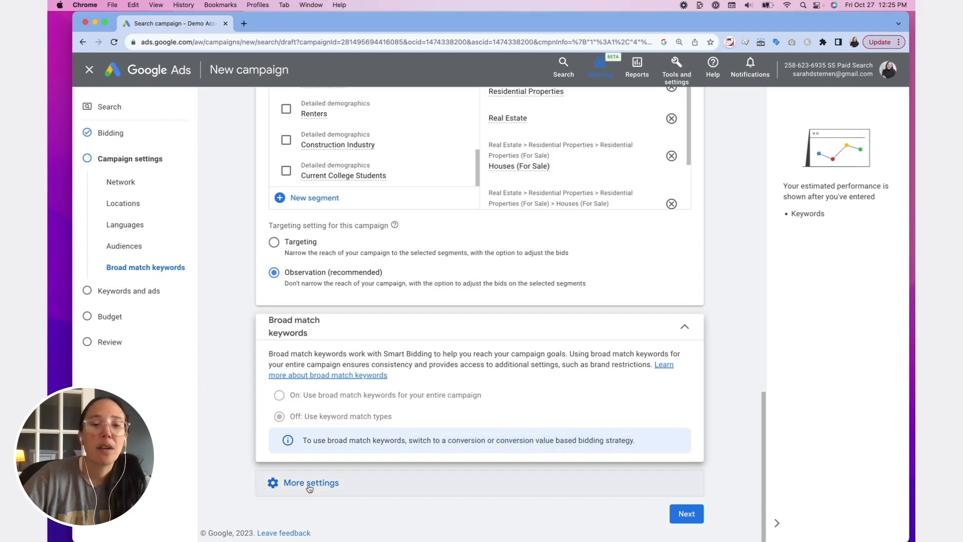
# - Expand the additional campaign settings, continue to the keywords and ads stage, and dismiss the new keywords experience introduction
pyautogui.click(333, 483)
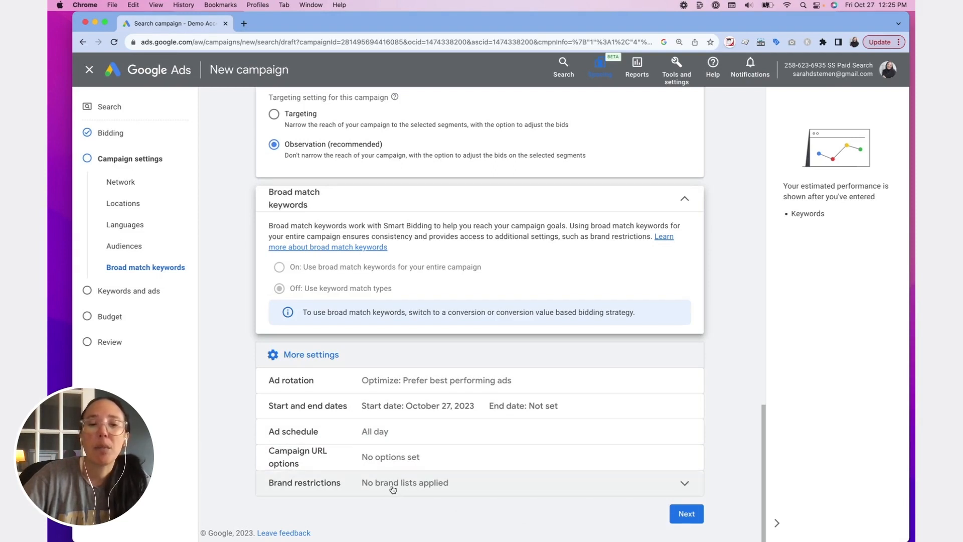
pyautogui.click(685, 514)
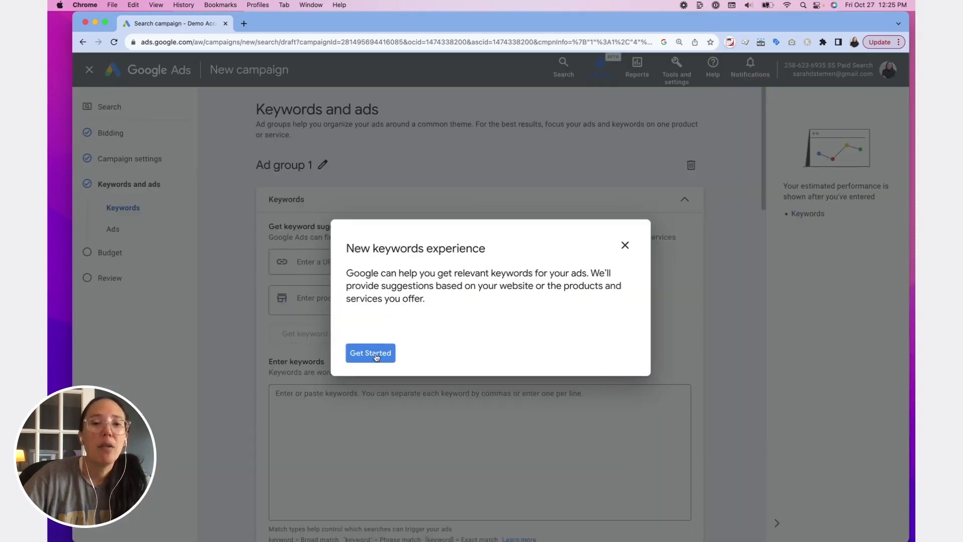
pyautogui.click(624, 245)
pyautogui.click(550, 320)
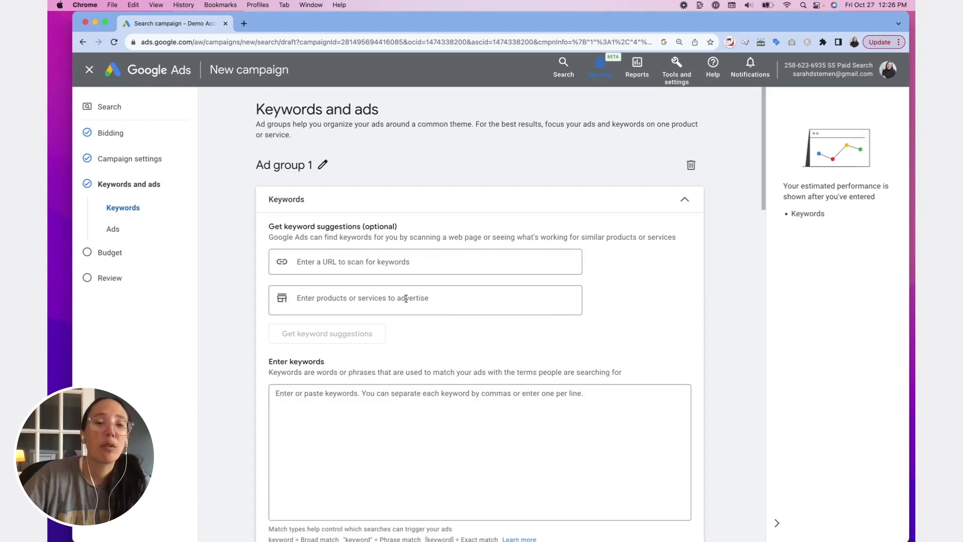
# - Generate keyword suggestions for Ad group 1 using "plumbing" as the product or service to advertise
pyautogui.click(328, 296)
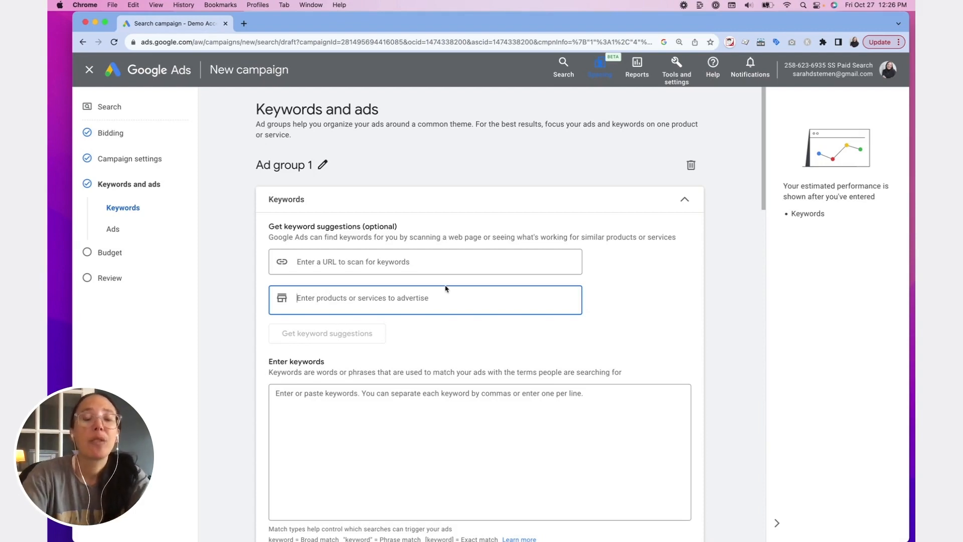
pyautogui.write('plu')
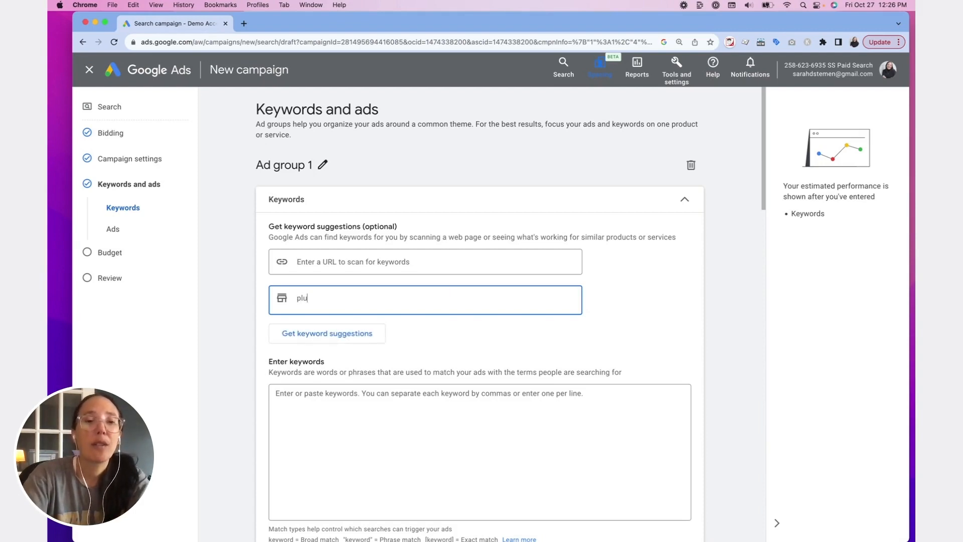
pyautogui.write('m')
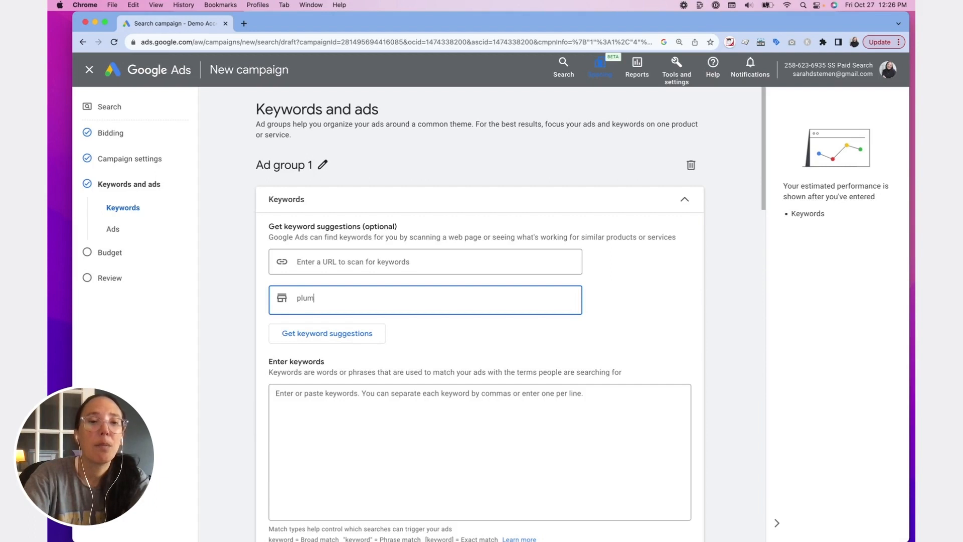
pyautogui.write('bing')
pyautogui.click(333, 333)
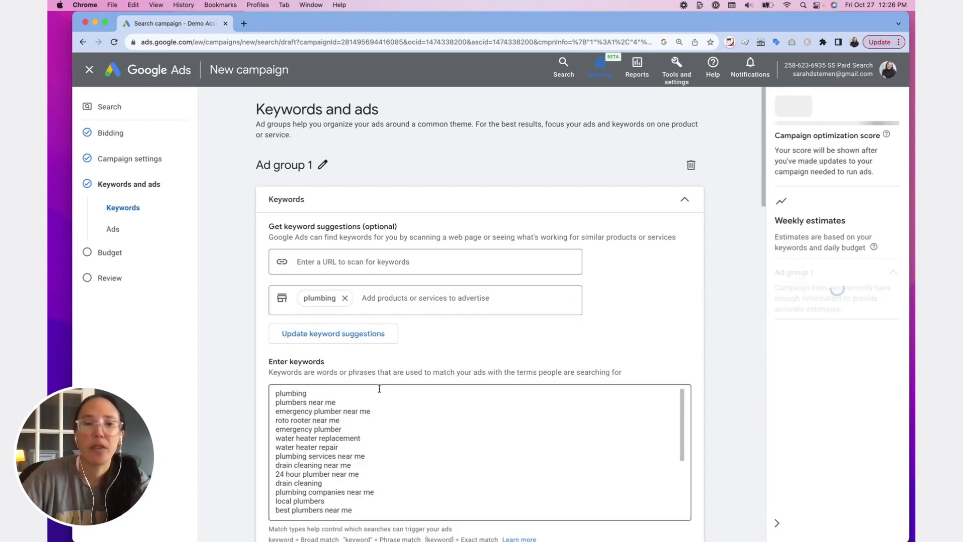
# - Remove "plumbing" and "roto rooter near me" from the suggested keyword list, leaving no blank lines
pyautogui.scroll(-5, 379, 401)
pyautogui.scroll(5, 401, 396)
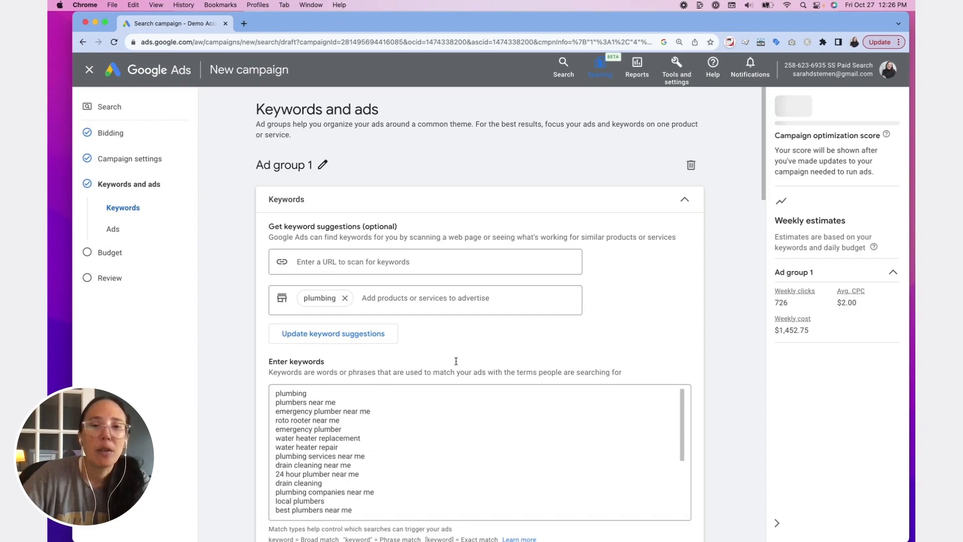
pyautogui.scroll(-10, 673, 335)
pyautogui.scroll(6, 661, 301)
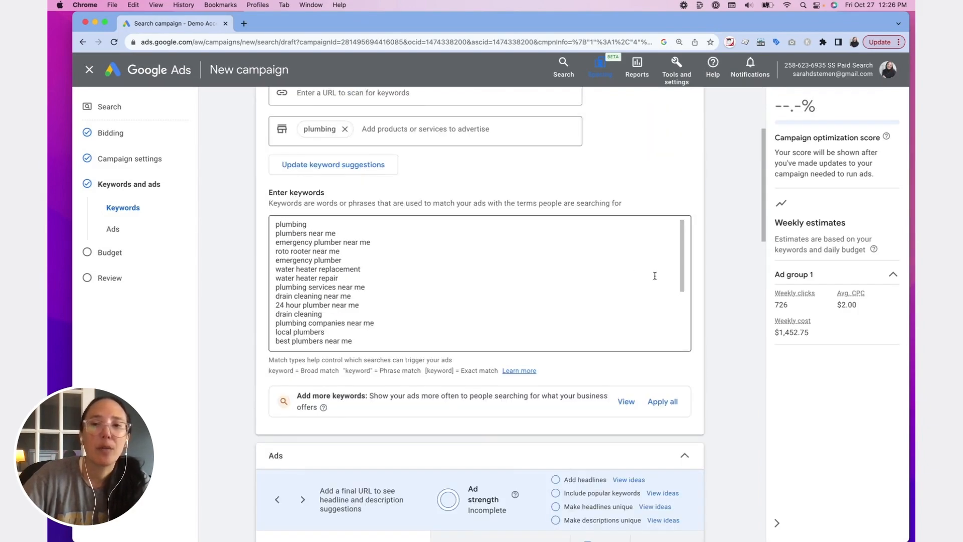
pyautogui.moveTo(678, 265)
pyautogui.mouseDown()
pyautogui.moveTo(675, 343)
pyautogui.moveTo(668, 253)
pyautogui.mouseUp()
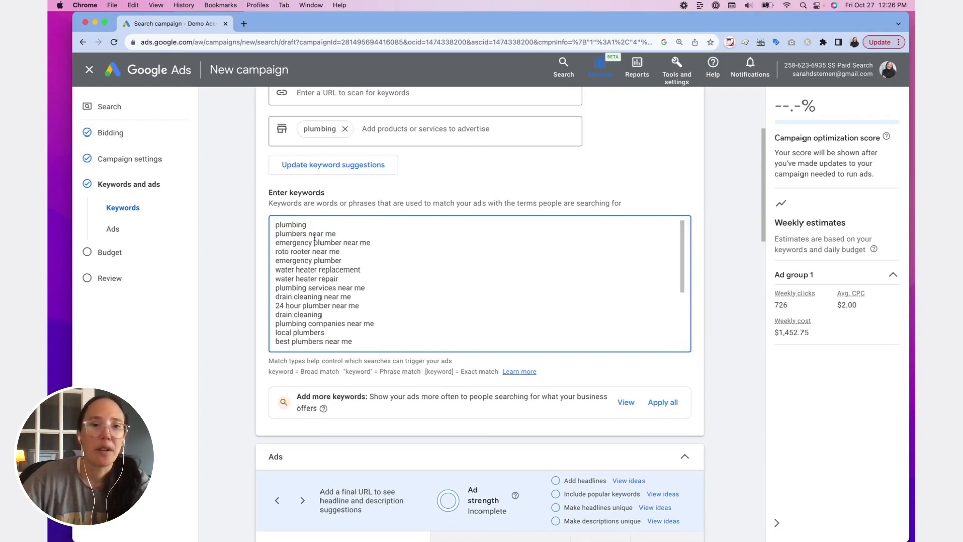
pyautogui.moveTo(311, 227); pyautogui.dragTo(206, 225)
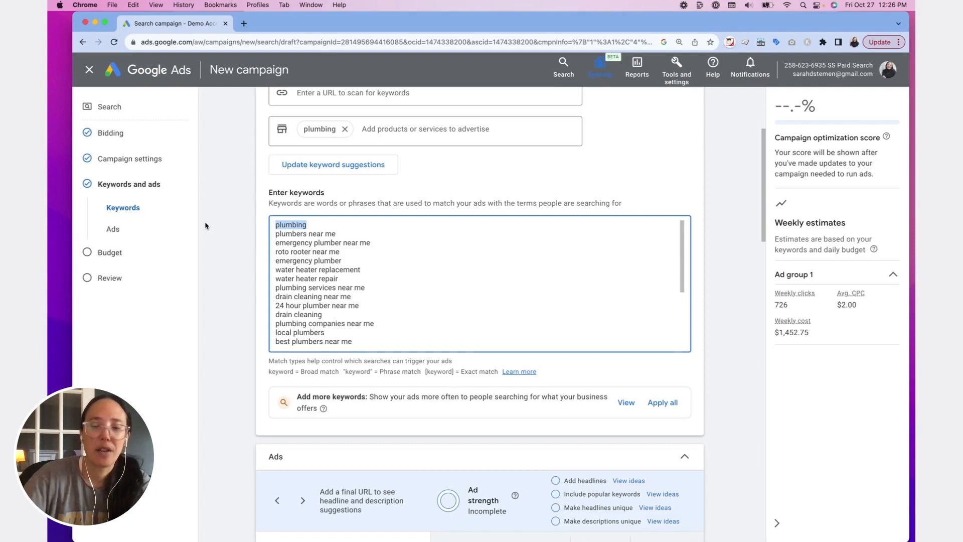
pyautogui.press('BackSpace')
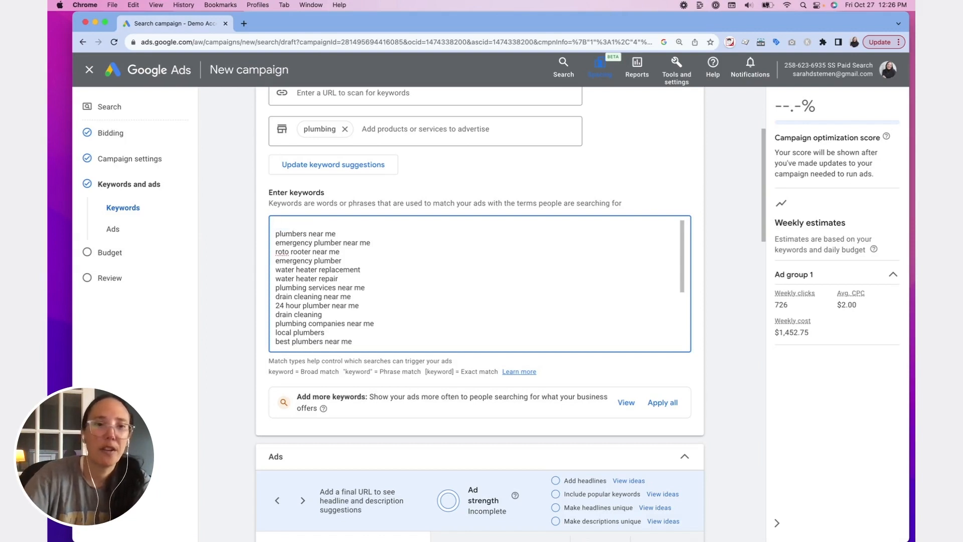
pyautogui.press('Delete')
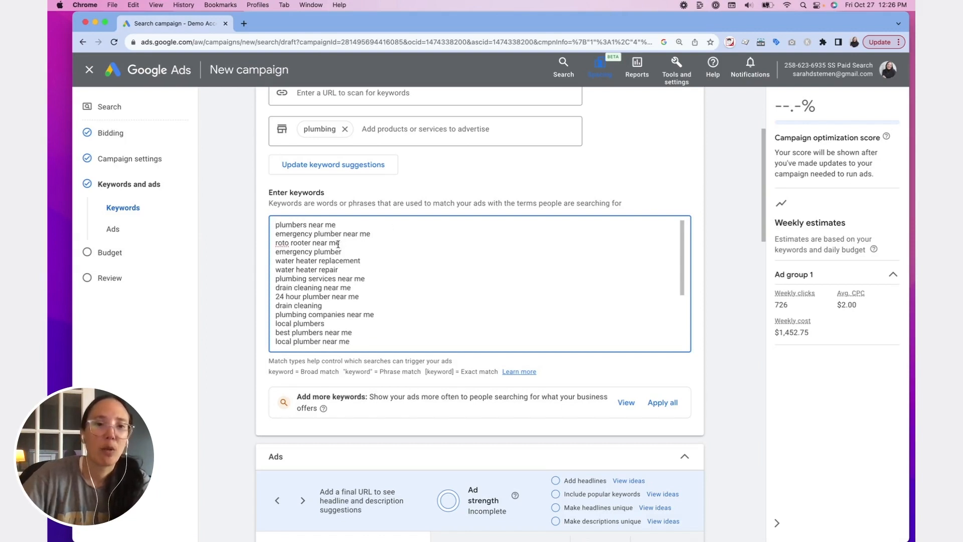
pyautogui.moveTo(338, 243); pyautogui.dragTo(269, 245)
pyautogui.press('BackSpace')
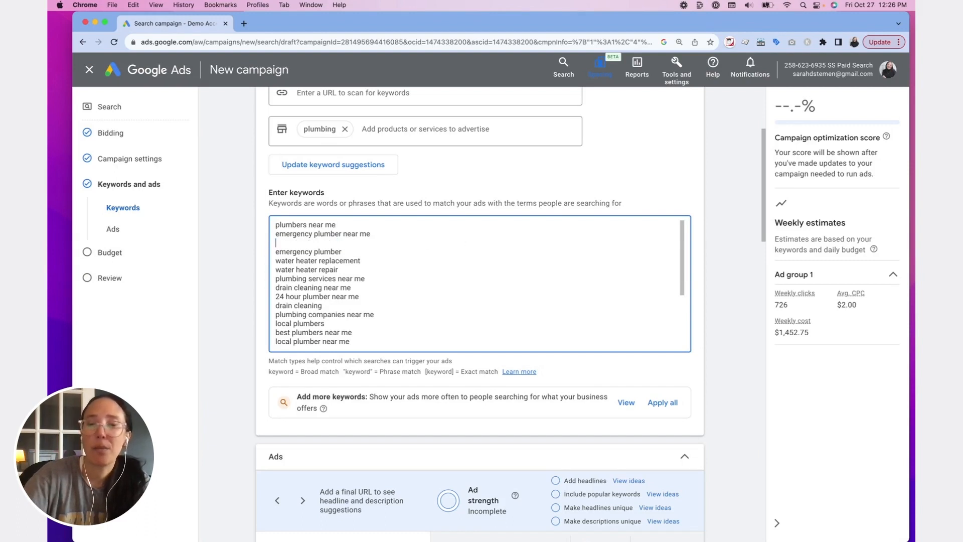
pyautogui.press('BackSpace')
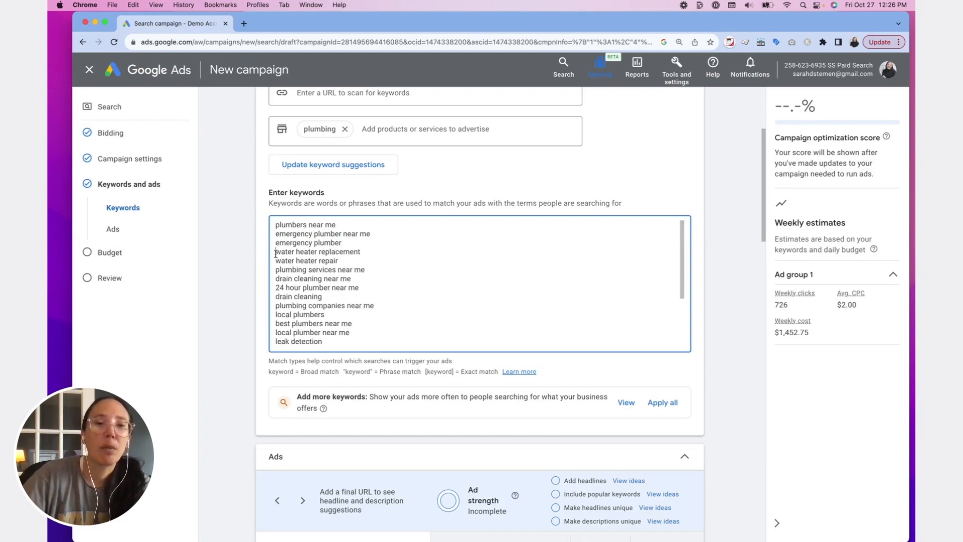
# - Remove the keywords "water heater replacement", "water heater repair" and "drain cleaning near me" from the list
pyautogui.moveTo(275, 253); pyautogui.dragTo(376, 258)
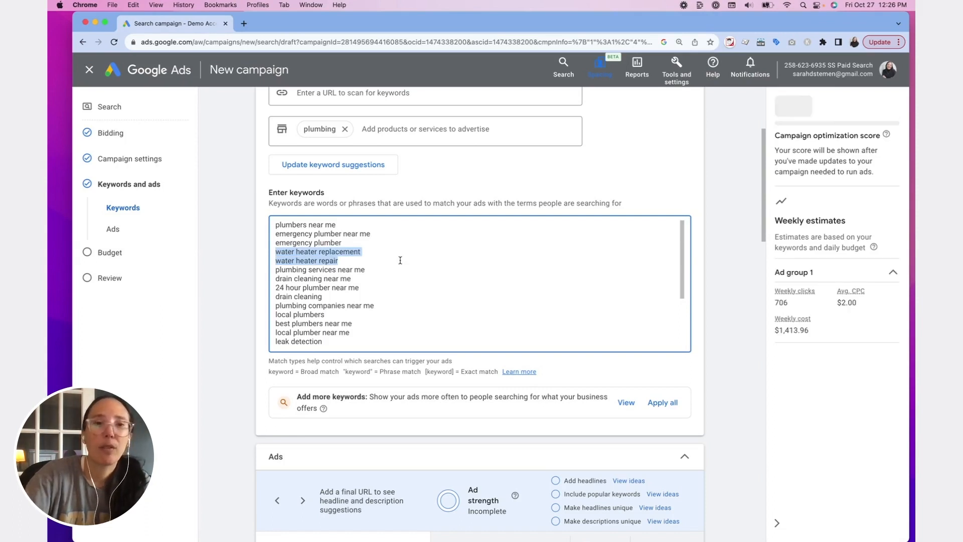
pyautogui.press('BackSpace')
pyautogui.press('BackSpace')
pyautogui.moveTo(276, 261)
pyautogui.mouseDown()
pyautogui.moveTo(381, 272)
pyautogui.moveTo(259, 262)
pyautogui.mouseUp()
pyautogui.click(494, 283)
pyautogui.press('BackSpace')
pyautogui.press('BackSpace')
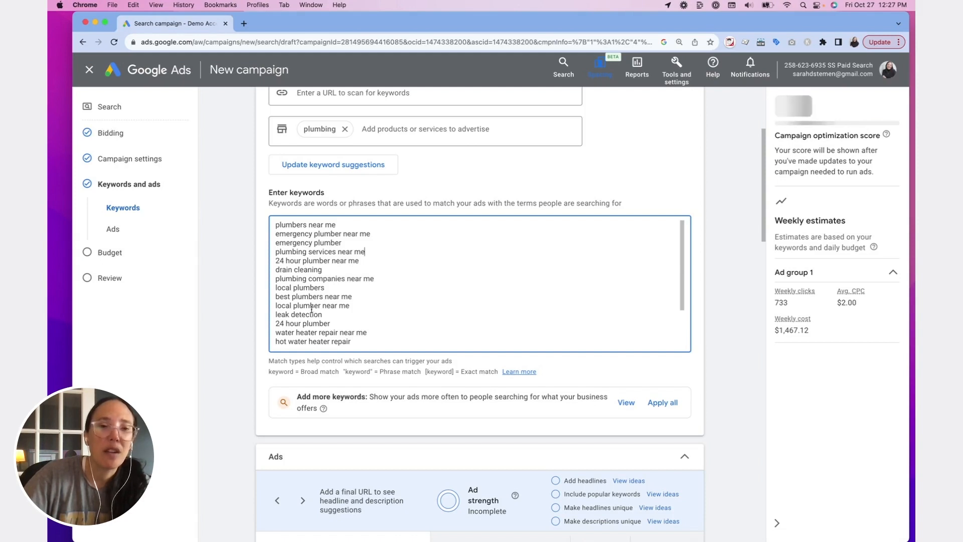
# - Delete the keywords from "drain cleaning" through "leak detection" and from "24 hour plumber near me" through "hot water heater replacement"
pyautogui.moveTo(324, 314); pyautogui.dragTo(266, 276)
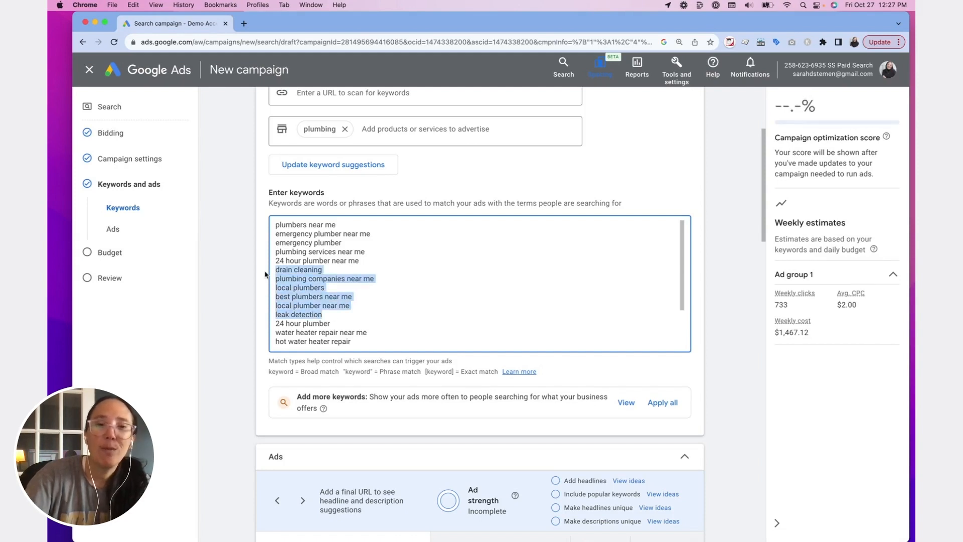
pyautogui.press('BackSpace')
pyautogui.scroll(-1, 356, 322)
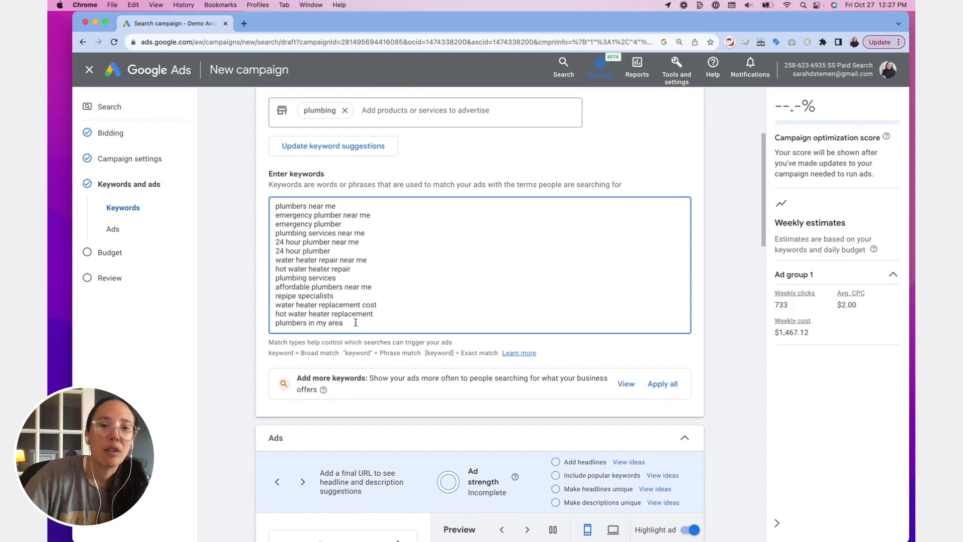
pyautogui.moveTo(373, 315); pyautogui.dragTo(259, 241)
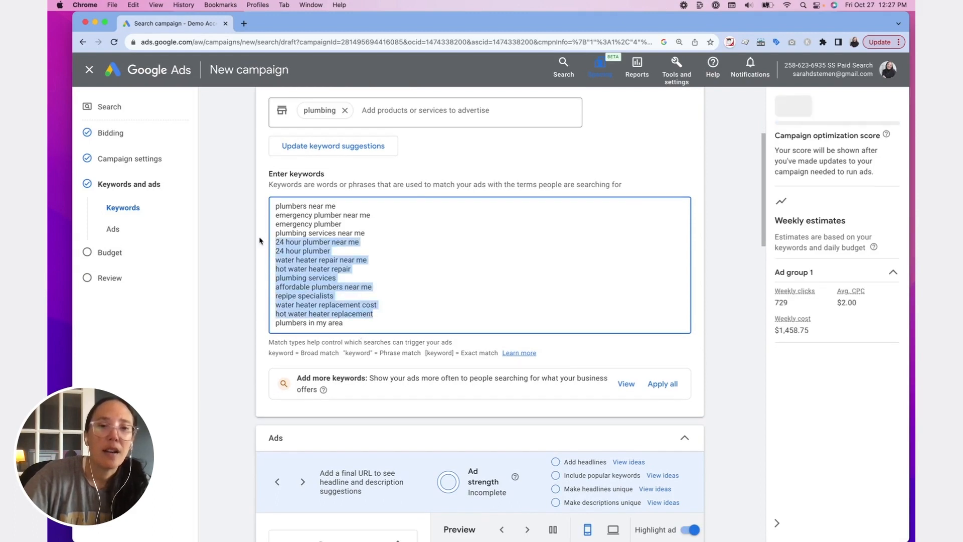
pyautogui.press('BackSpace')
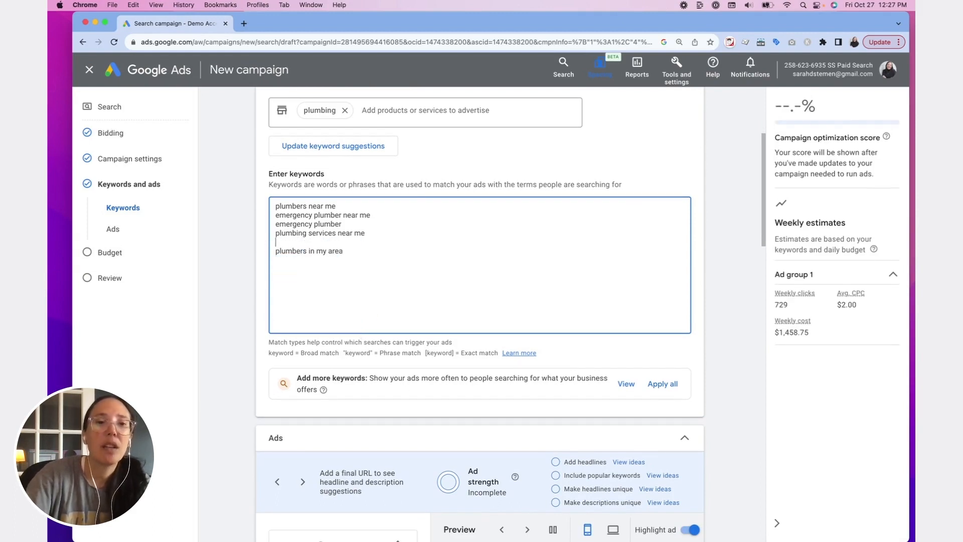
pyautogui.press('BackSpace')
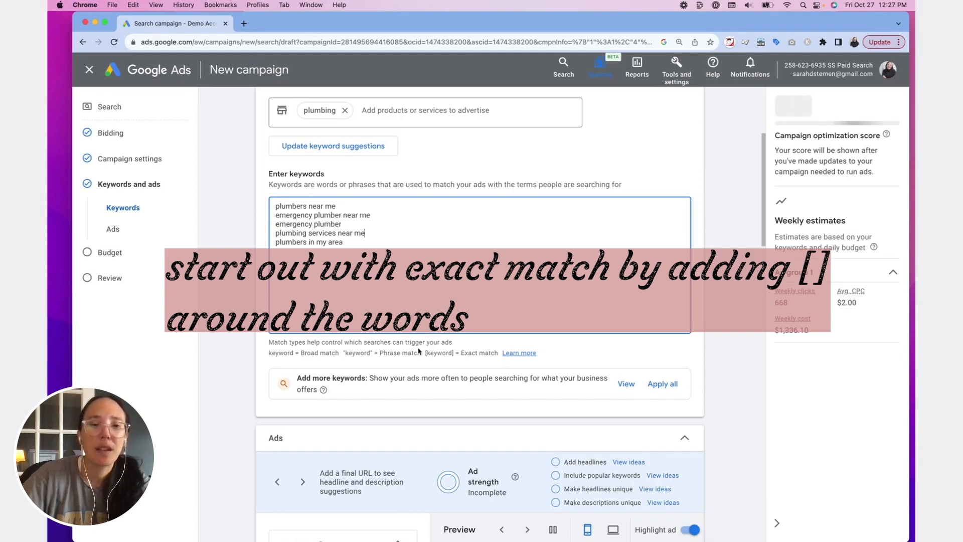
pyautogui.scroll(-7, 308, 213)
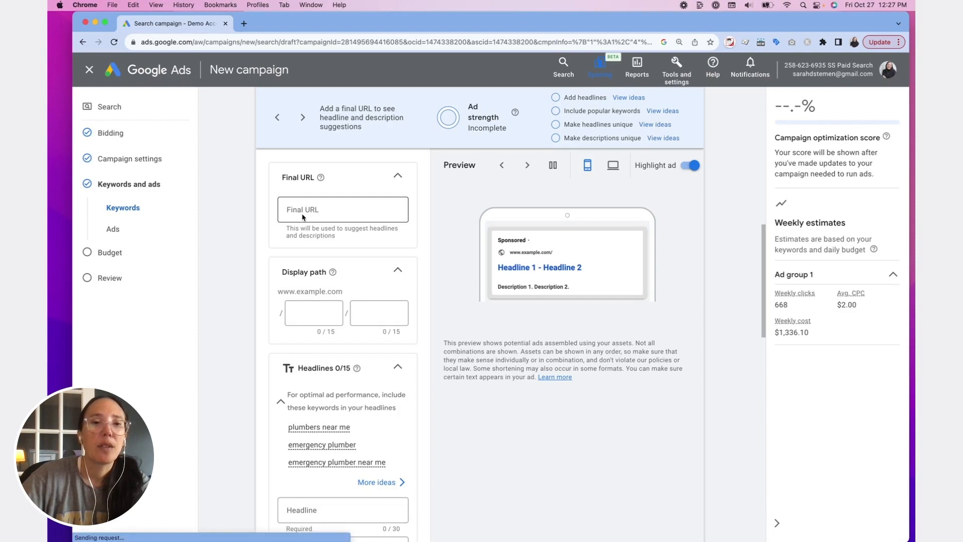
pyautogui.click(306, 215)
pyautogui.write('ww')
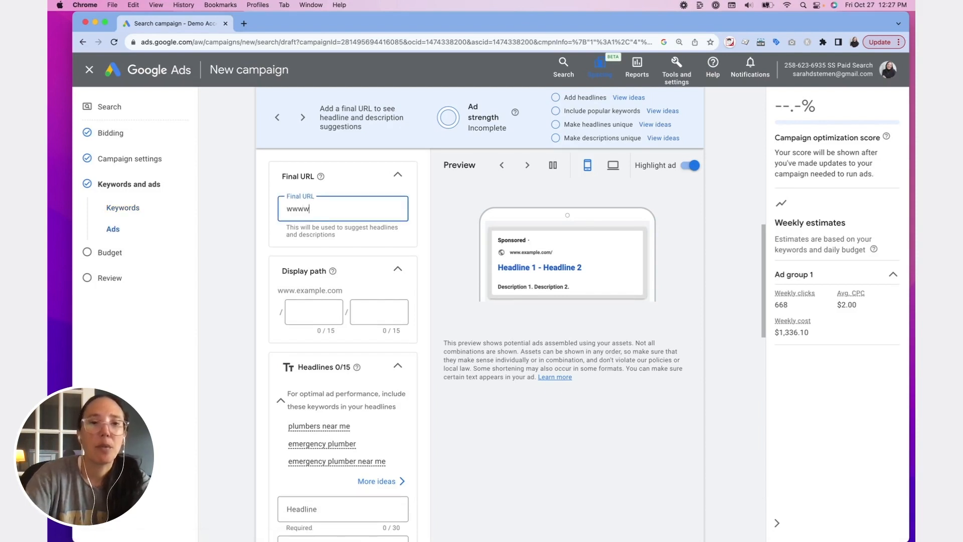
pyautogui.press('BackSpace')
pyautogui.write('.plum')
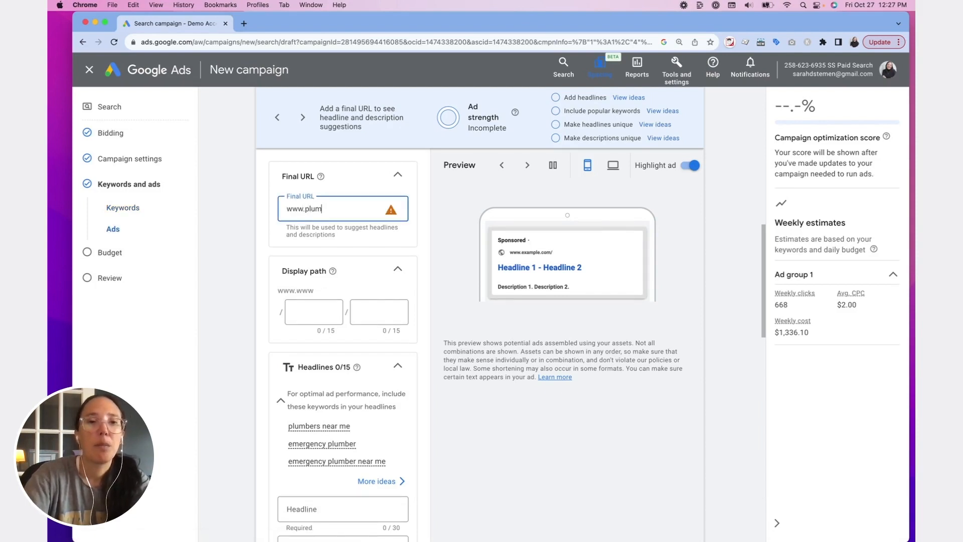
pyautogui.write('bing.com')
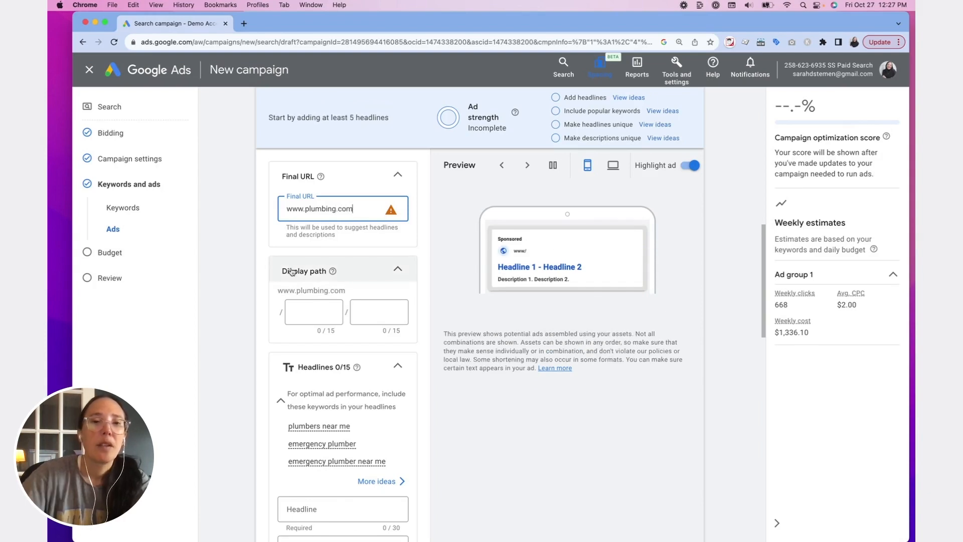
# - Fill in the ad's display path with "near" in the first part and "me" in the second
pyautogui.click(311, 311)
pyautogui.scroll(5, 417, 291)
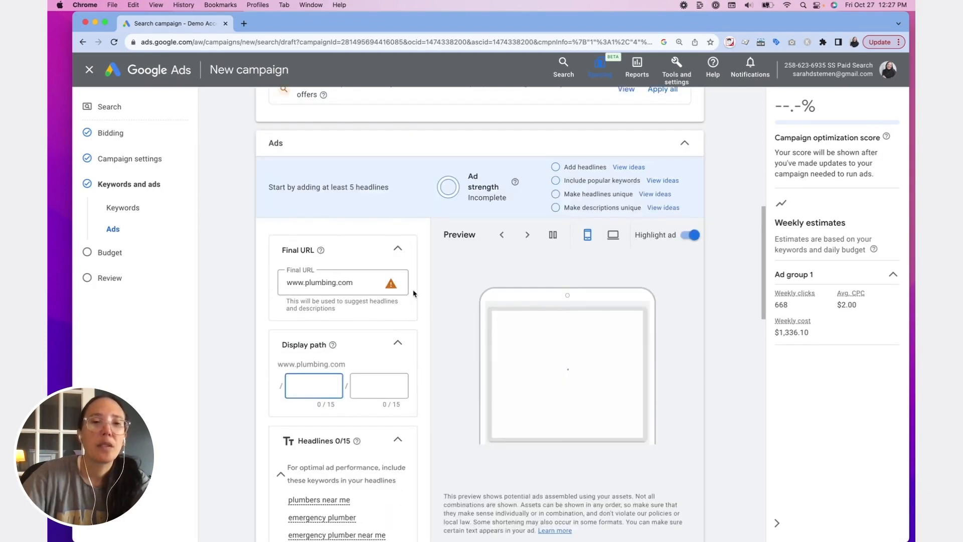
pyautogui.scroll(3, 301, 156)
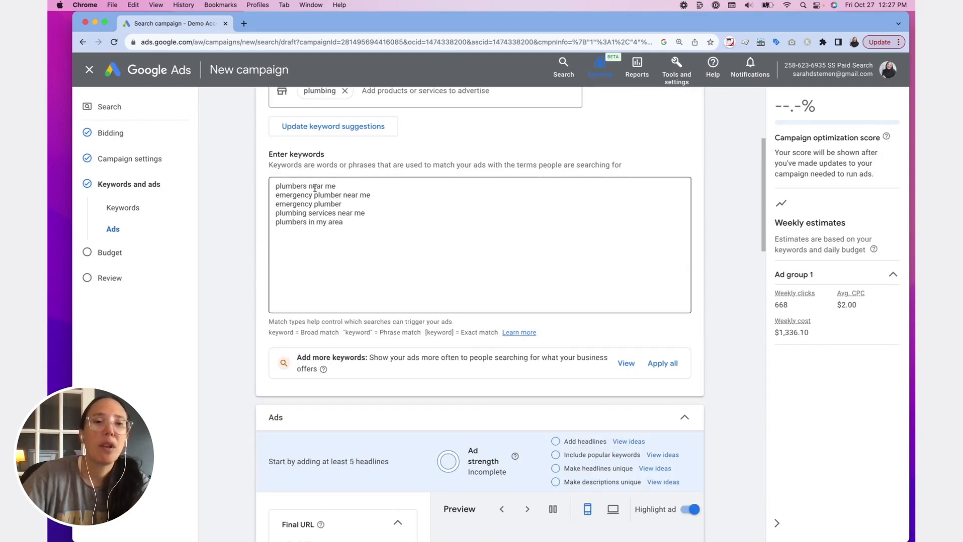
pyautogui.scroll(-8, 315, 188)
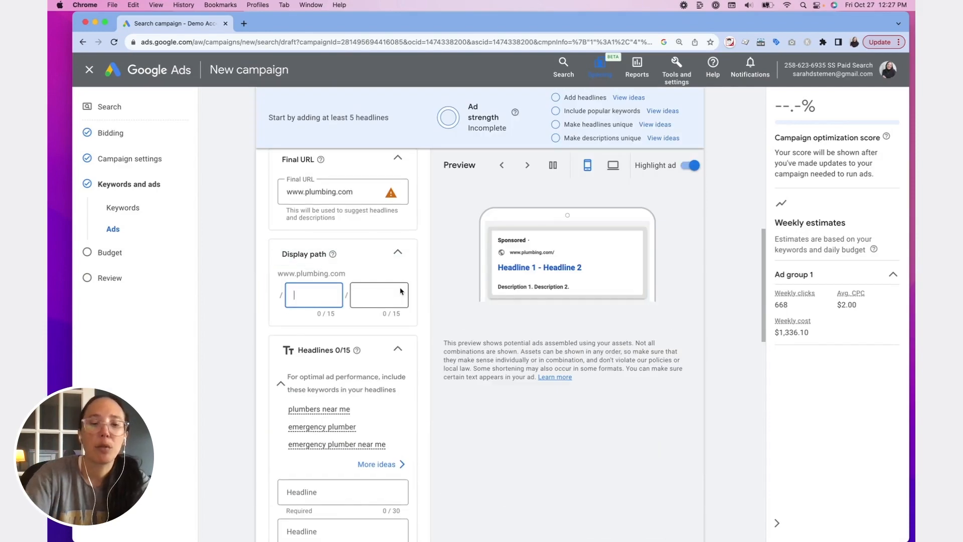
pyautogui.write('pl')
pyautogui.press('BackSpace')
pyautogui.press('BackSpace')
pyautogui.write('near')
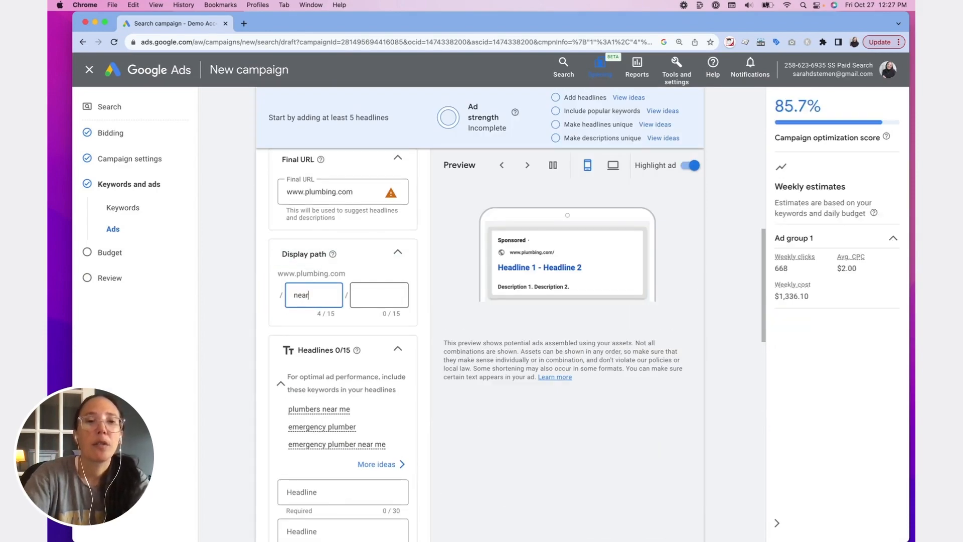
pyautogui.press('Tab')
pyautogui.write('me')
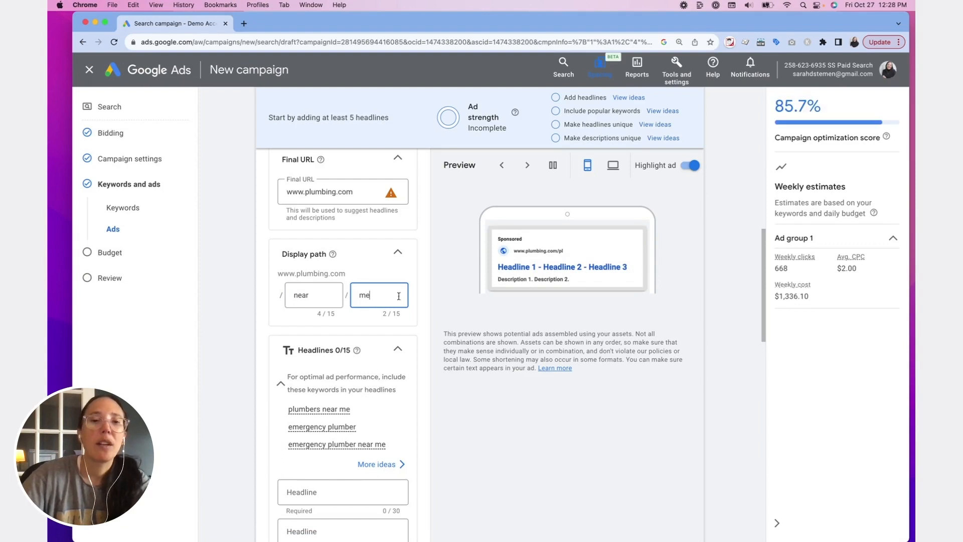
# - Enter "Emergency Plumber" as the ad's first headline
pyautogui.scroll(-7, 351, 356)
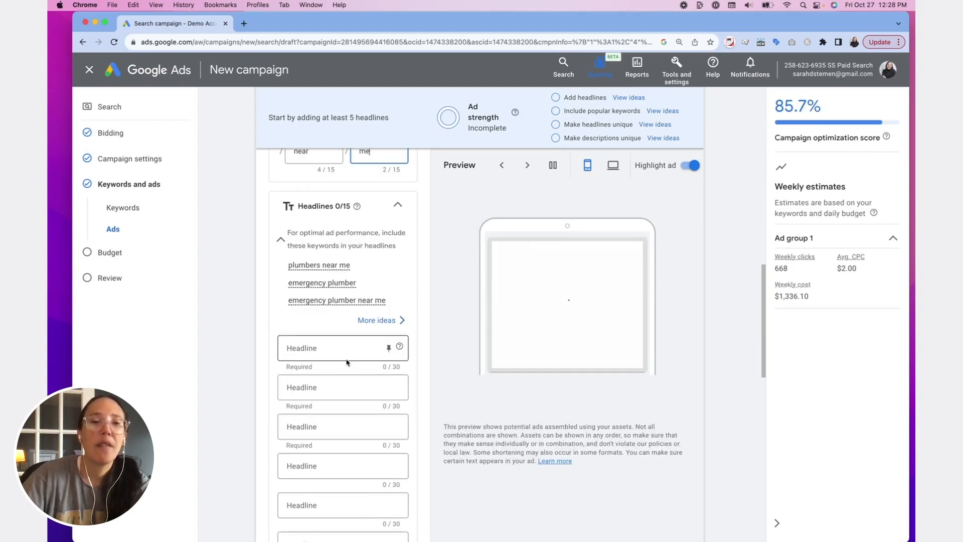
pyautogui.scroll(-10, 372, 356)
pyautogui.scroll(4, 399, 311)
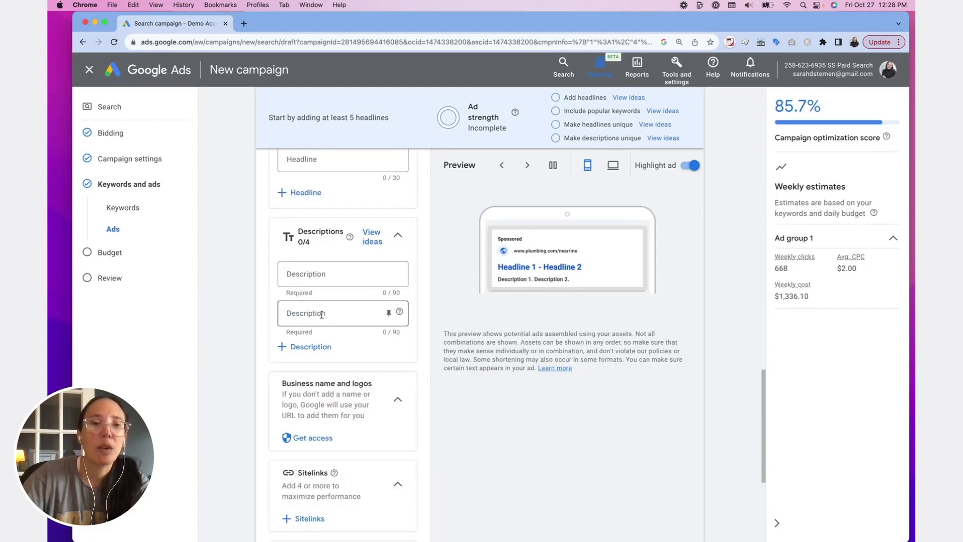
pyautogui.scroll(4, 320, 314)
pyautogui.scroll(3, 296, 253)
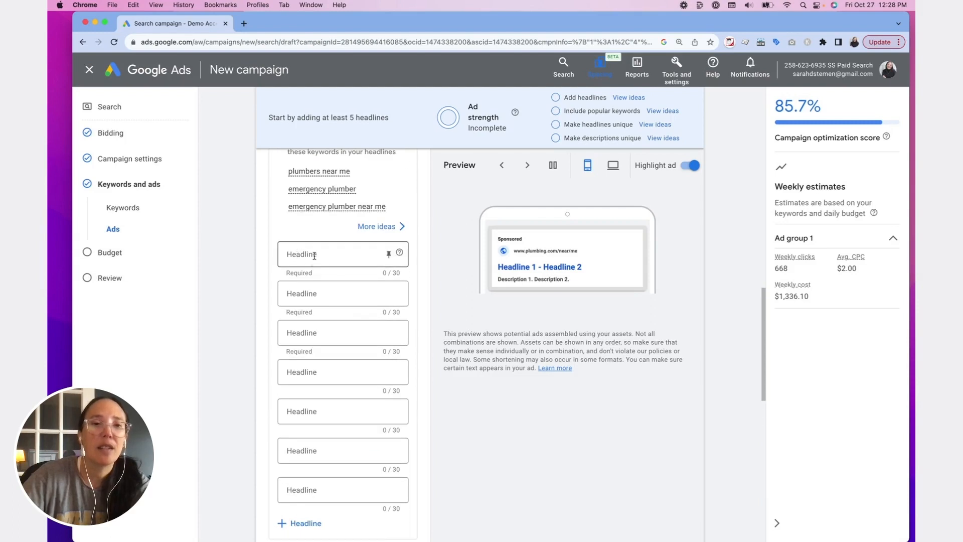
pyautogui.click(314, 256)
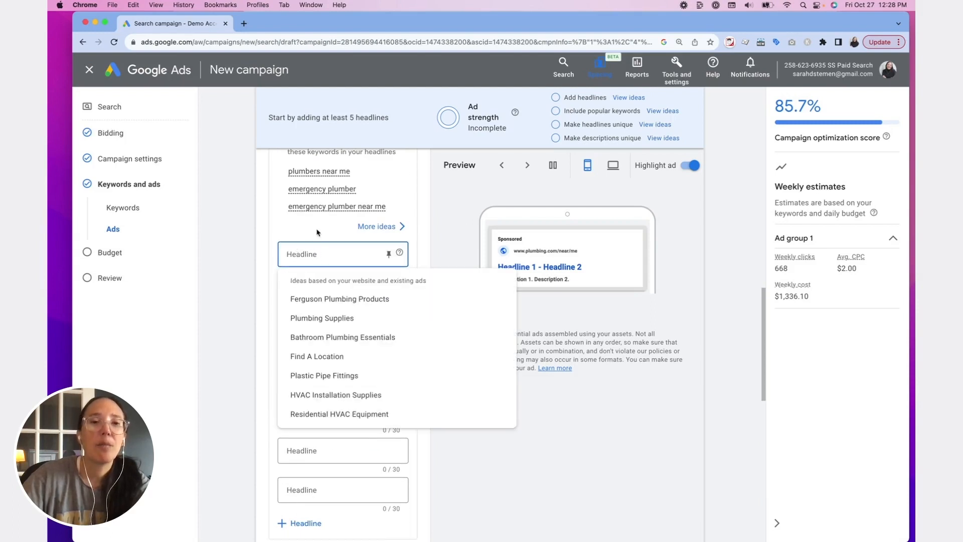
pyautogui.moveTo(308, 179)
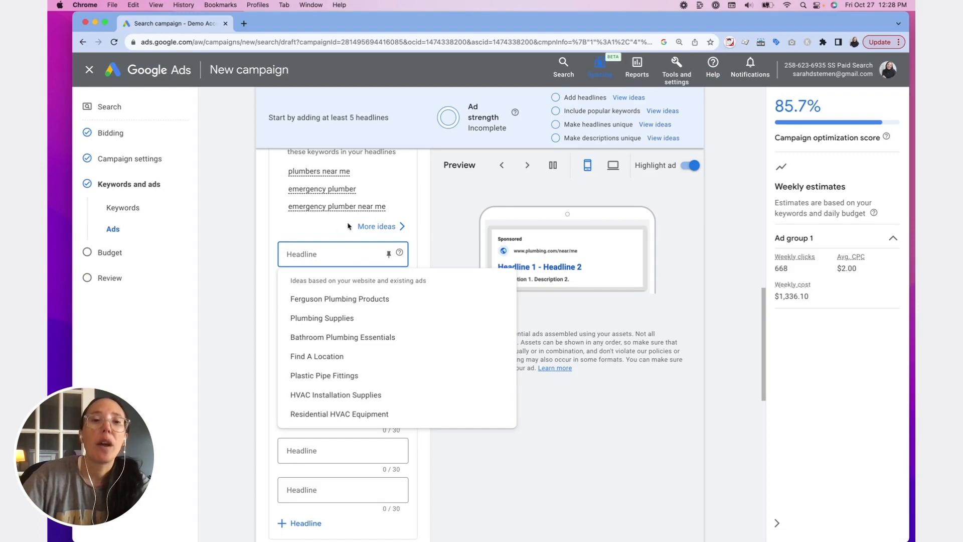
pyautogui.write('E')
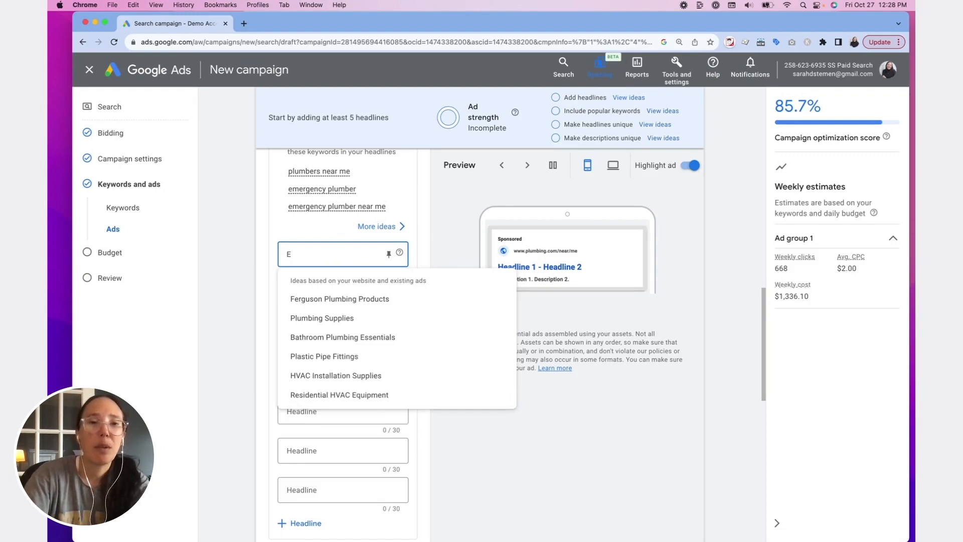
pyautogui.write('mergency Plumber')
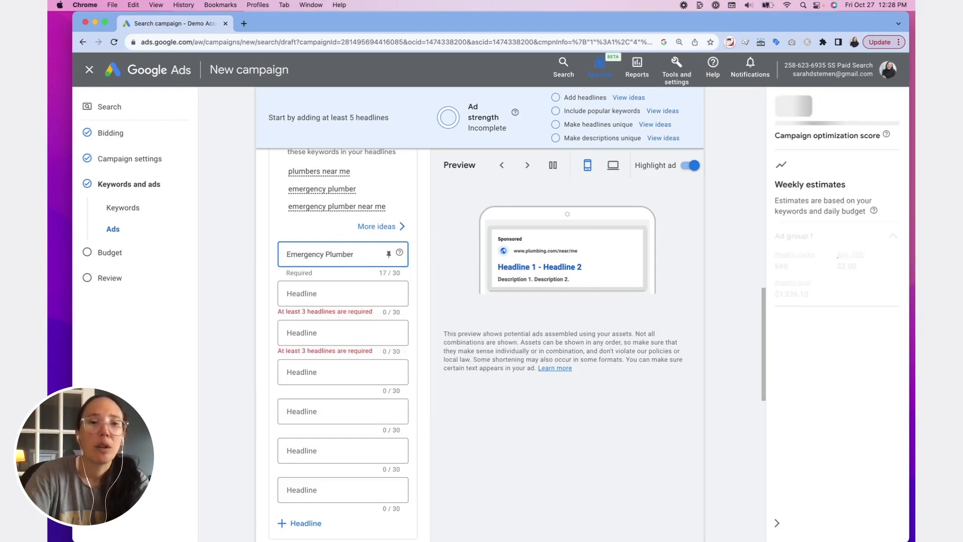
pyautogui.press('Tab')
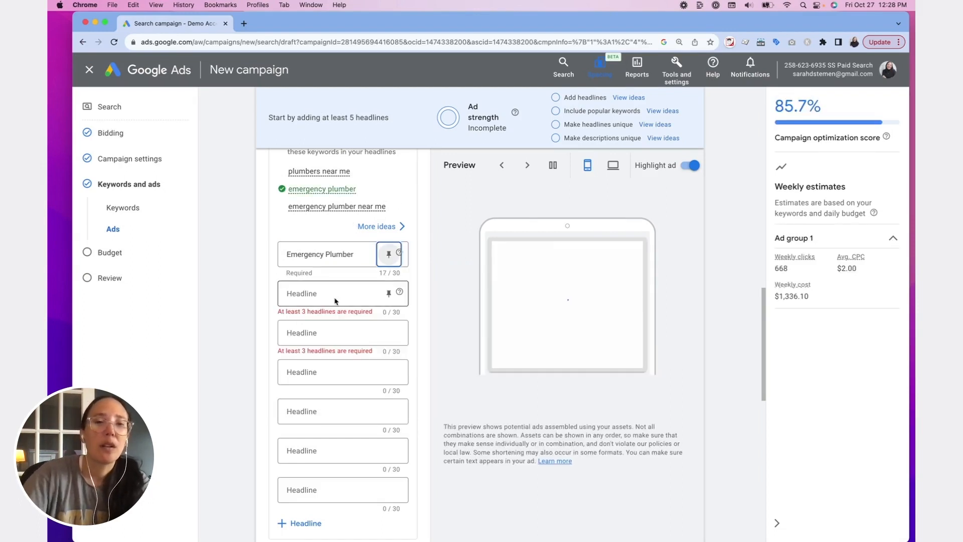
# - Enter "Columbus Area Plumber" as the second headline
pyautogui.click(334, 299)
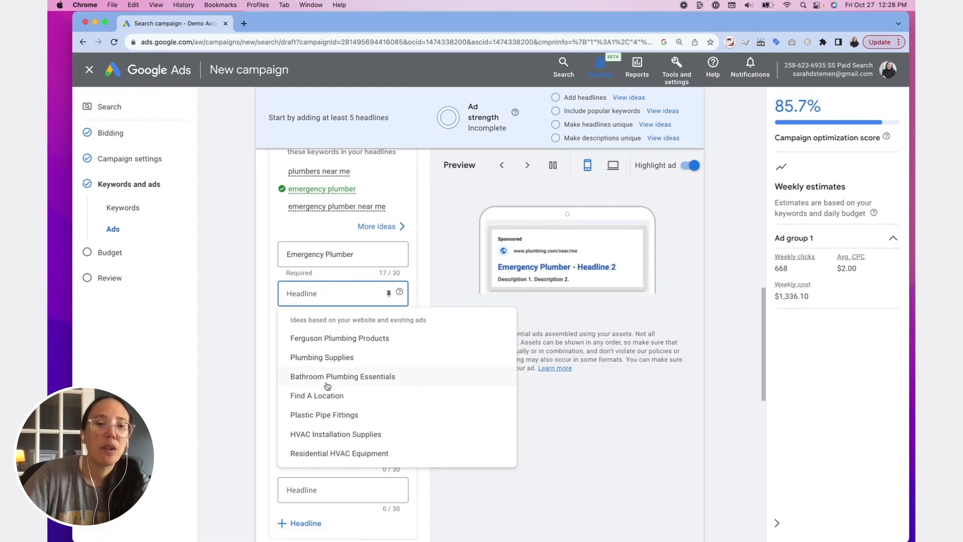
pyautogui.click(306, 294)
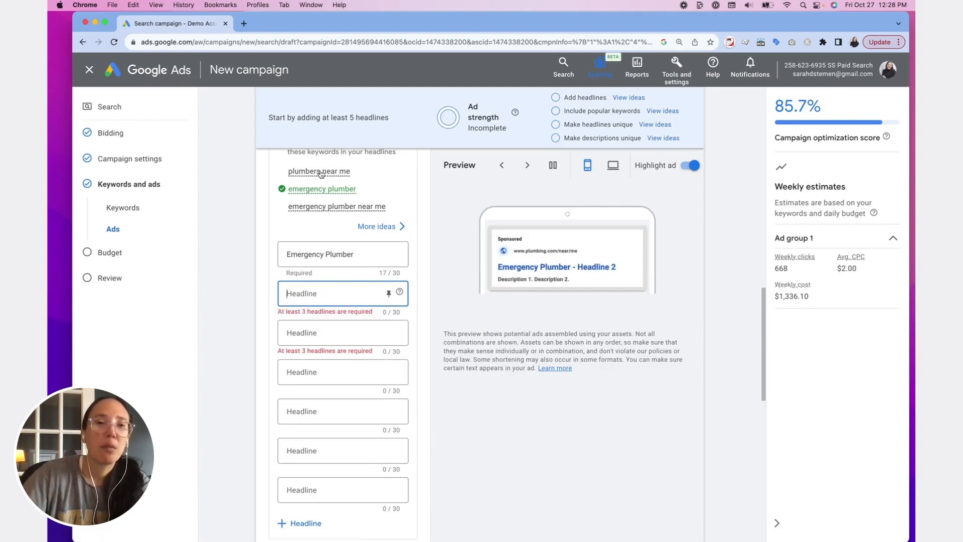
pyautogui.click(309, 292)
pyautogui.write('Co')
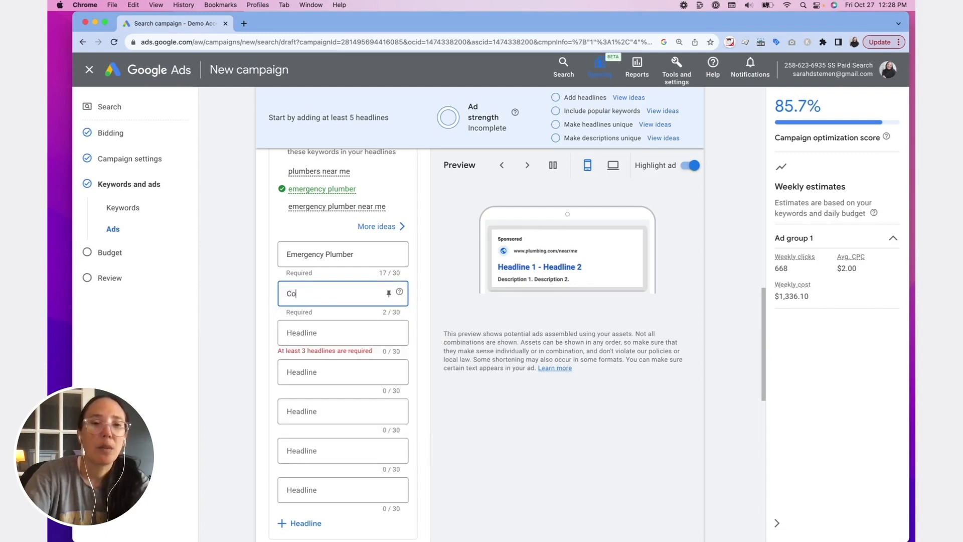
pyautogui.write('lumbus Area')
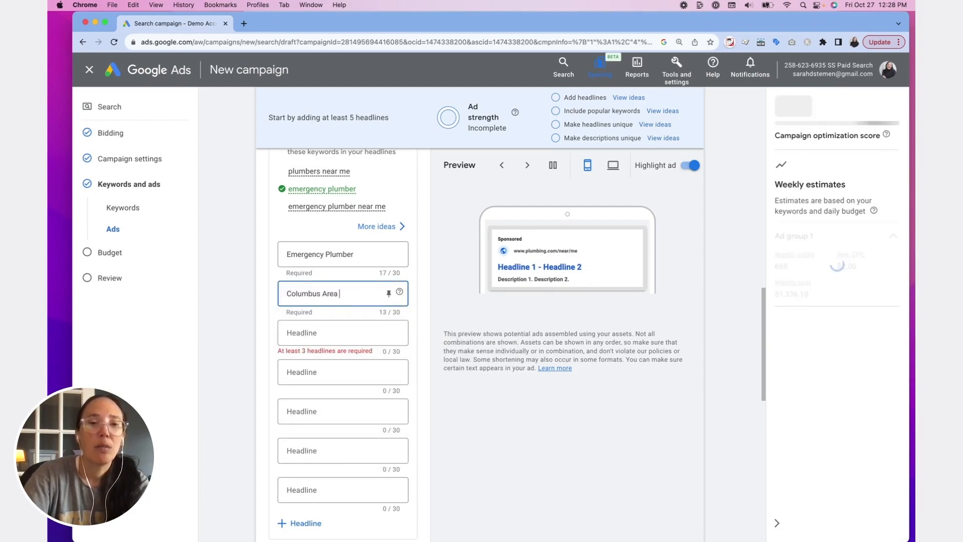
pyautogui.write(' Plumber')
# - Enter "Quick Reply" as the third headline and "Trustworthy Services" as the fourth
pyautogui.click(361, 341)
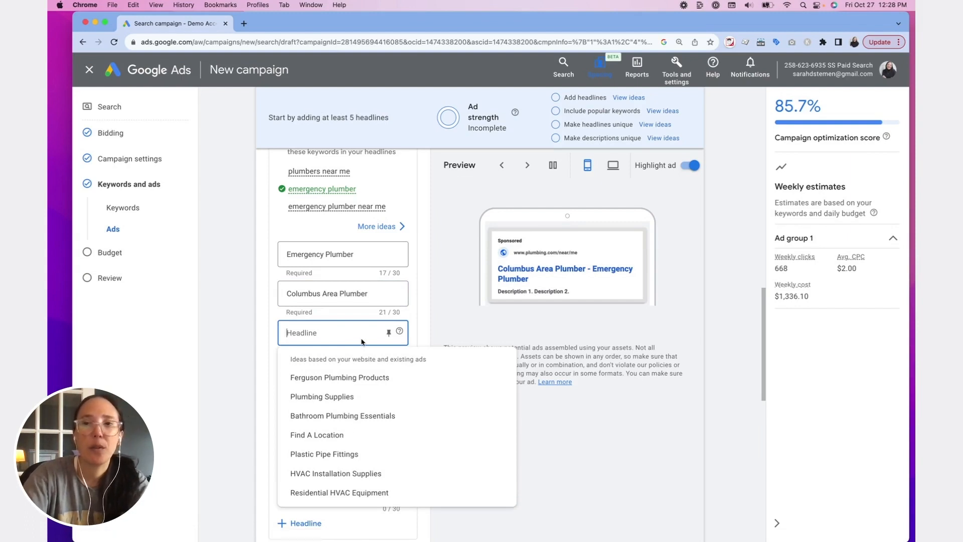
pyautogui.write('Quick Replya')
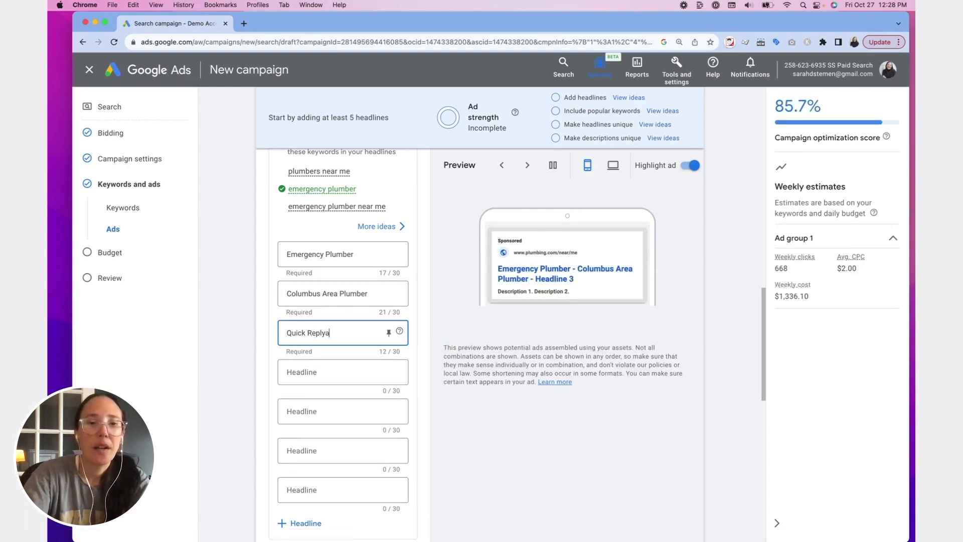
pyautogui.press('BackSpace')
pyautogui.click(334, 371)
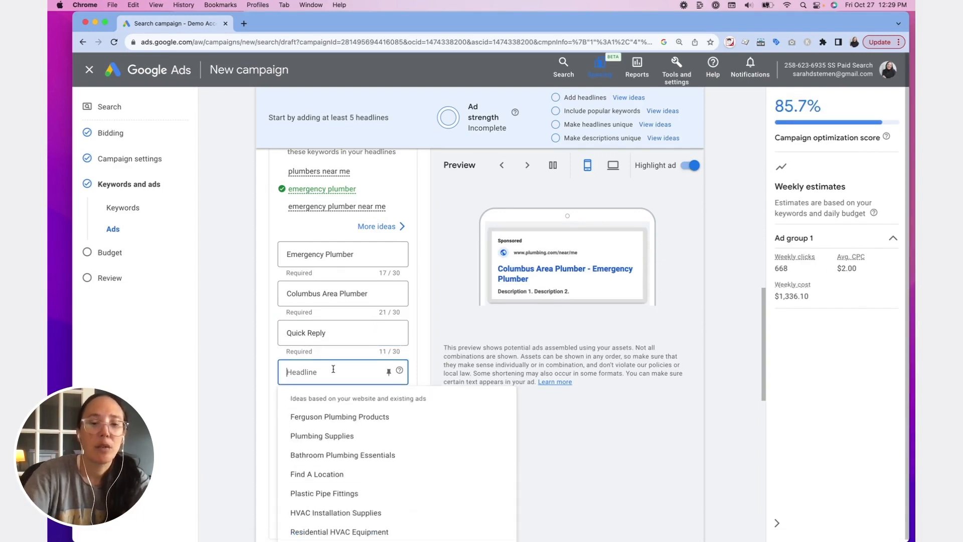
pyautogui.write('Trustworthy Services')
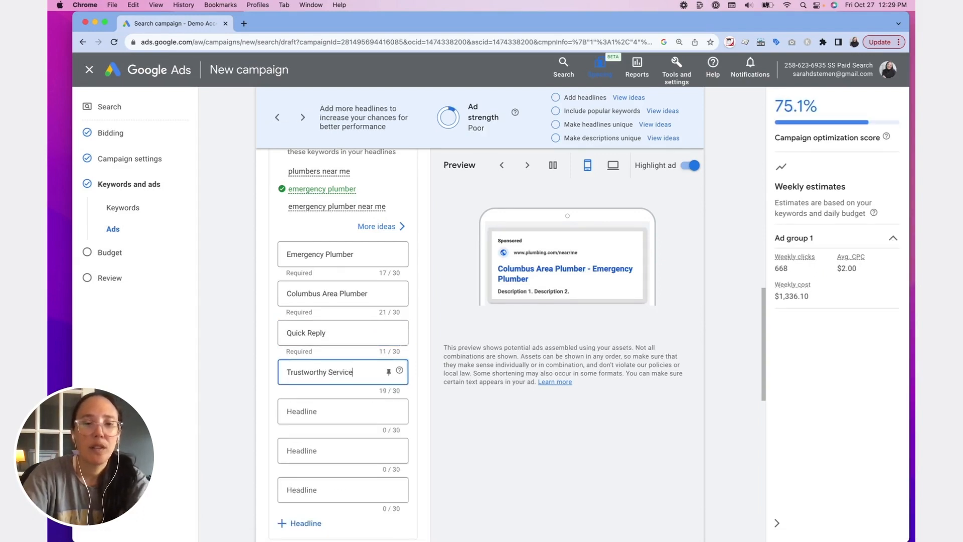
# - Enter "Highly Skilled" as the fifth headline and "24-Hours Plumbing" as the sixth
pyautogui.press('Tab')
pyautogui.write('Highly Ski')
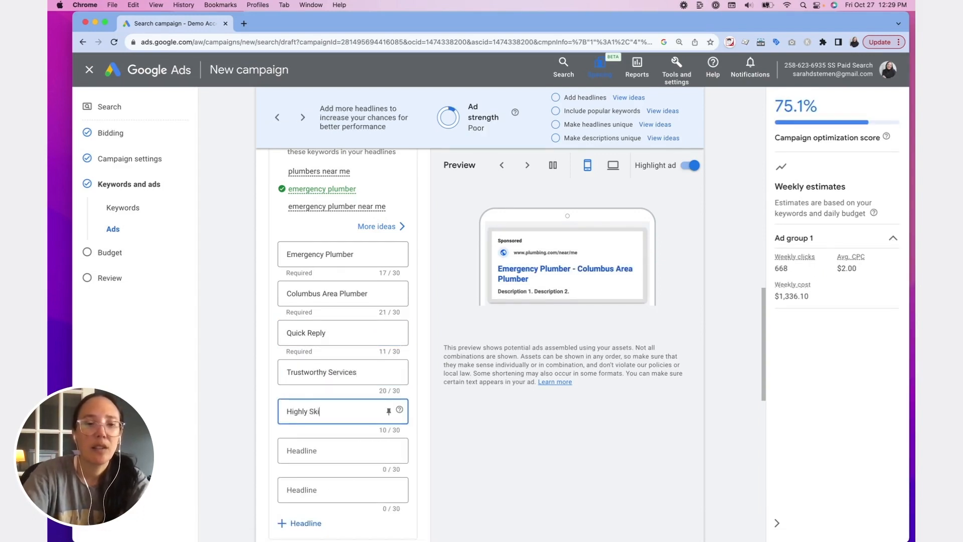
pyautogui.write('lled')
pyautogui.press('Tab')
pyautogui.write('24')
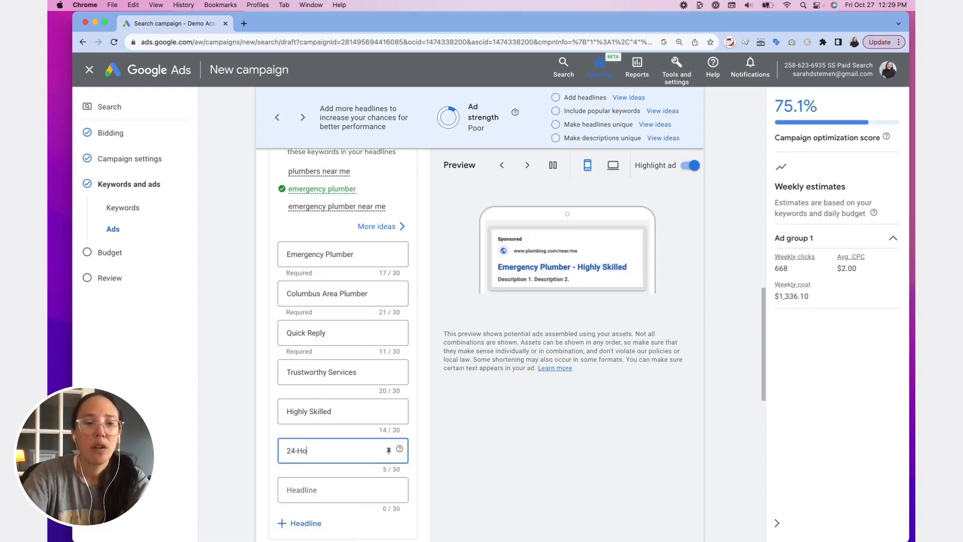
pyautogui.write('-Hours Plumbing')
# - Enter "Call Us Today" as the seventh headline and "Get A Quote Today" as the eighth
pyautogui.click(308, 489)
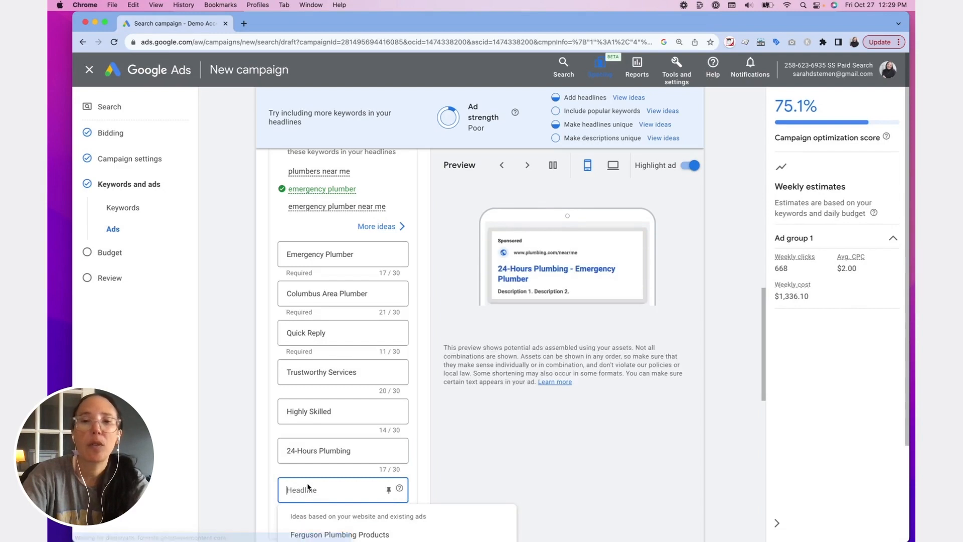
pyautogui.write('Call Us Today')
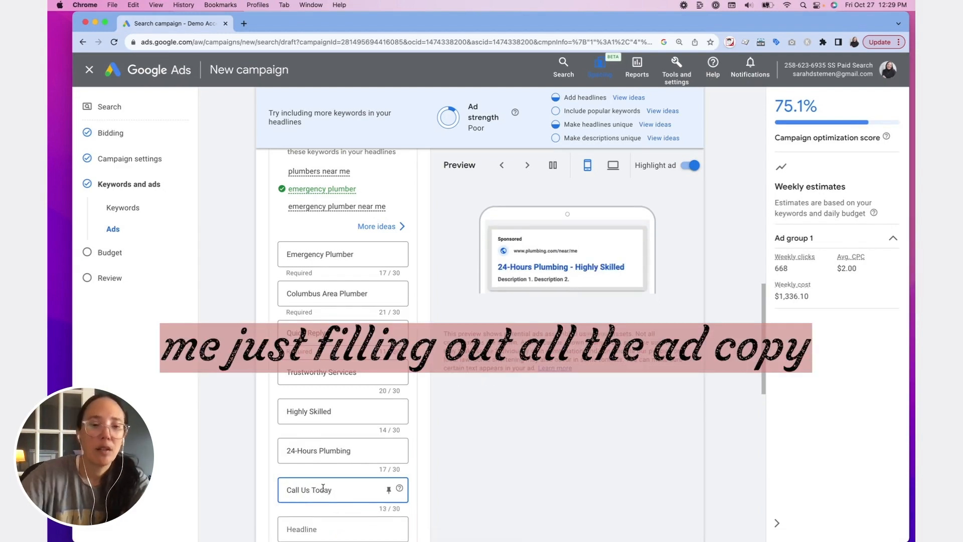
pyautogui.press('Tab')
pyautogui.write('Get A Quote Today')
pyautogui.press('Tab')
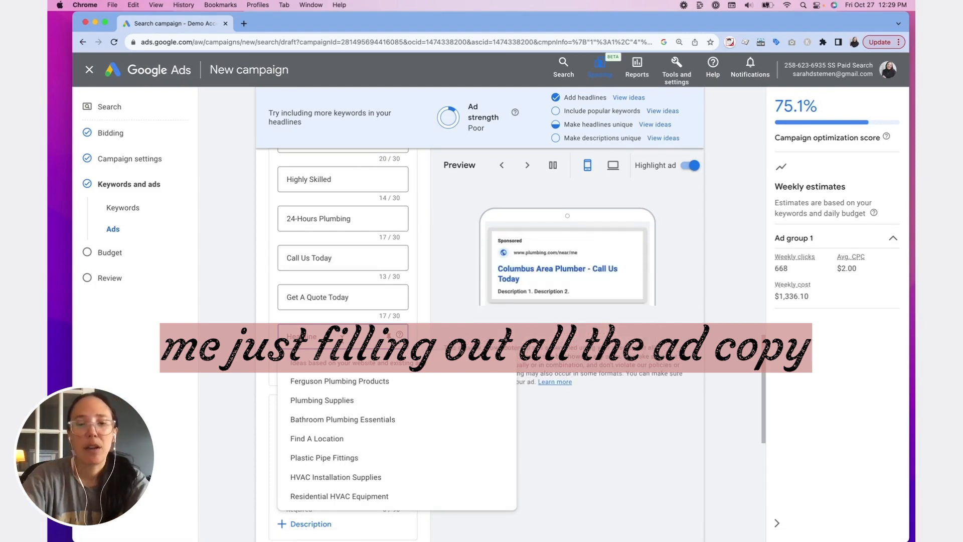
# - Add the headlines "Serving Columbus Area" and "Top Rated", and begin the next one with "Most Tru"
pyautogui.write('Serving Columbus')
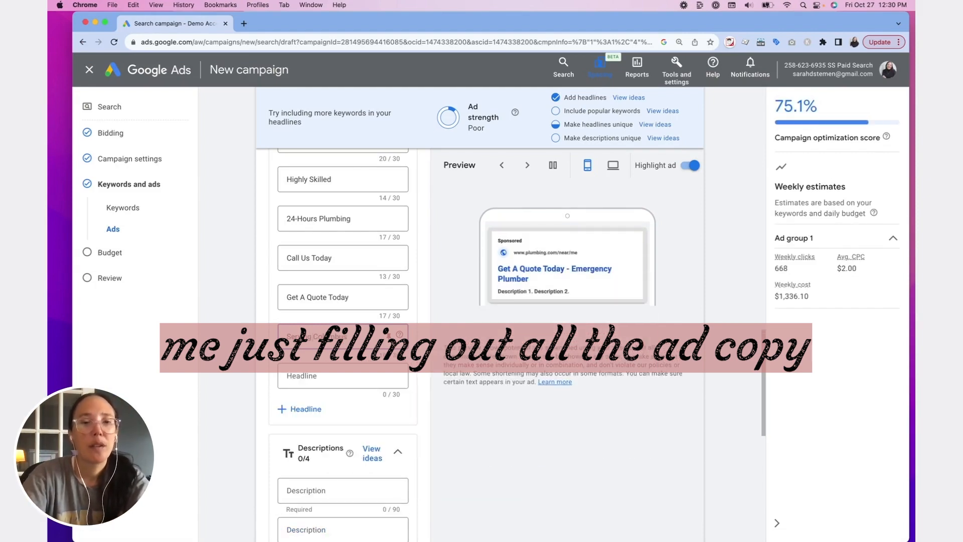
pyautogui.write(' Area')
pyautogui.press('Tab')
pyautogui.write('Top Rated')
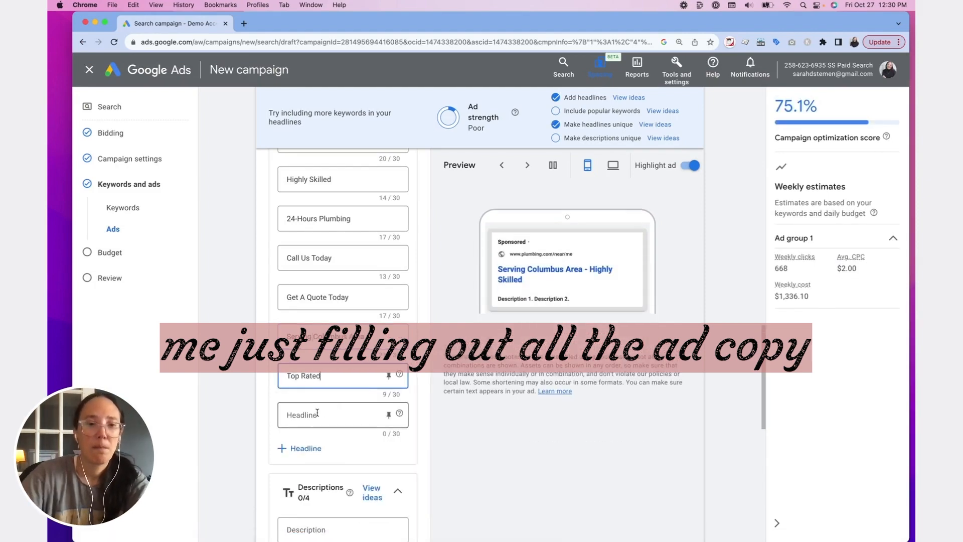
pyautogui.click(317, 413)
pyautogui.write('Most Tru')
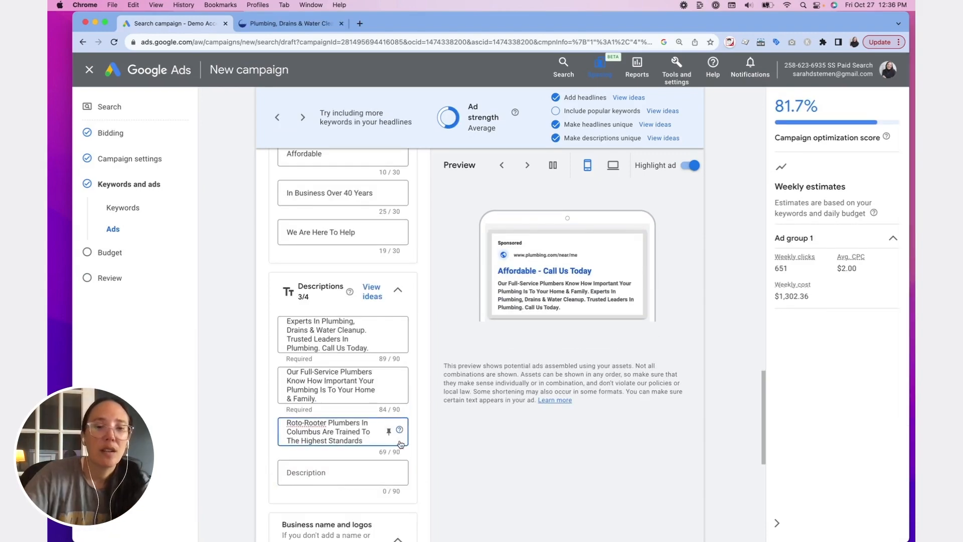
# - Complete the third description as "Roto-Rooter Plumbers In Columbus Are Trained For Success. Schedule Service Online."
pyautogui.moveTo(399, 430)
pyautogui.write('chedule Service Online.')
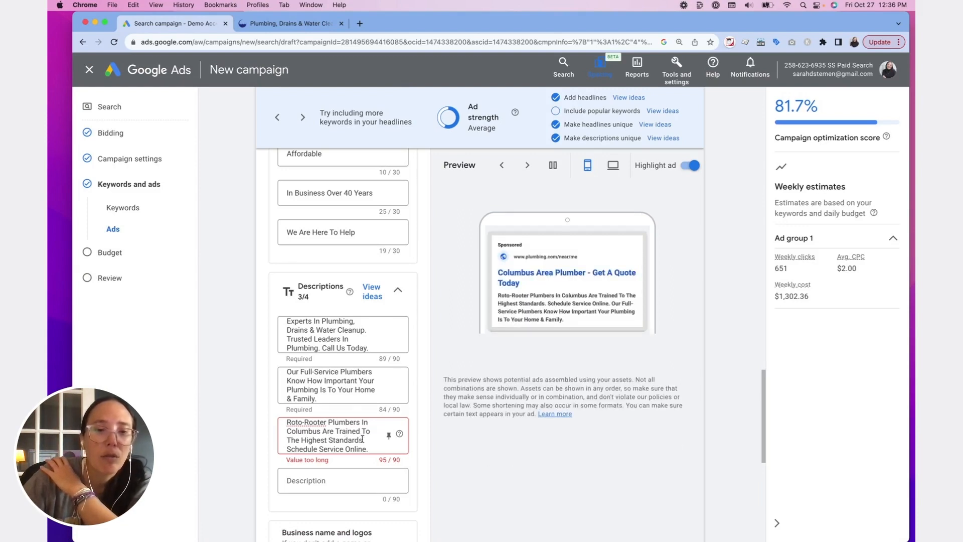
pyautogui.moveTo(362, 439); pyautogui.dragTo(365, 431)
pyautogui.press('BackSpace')
pyautogui.write('For Success')
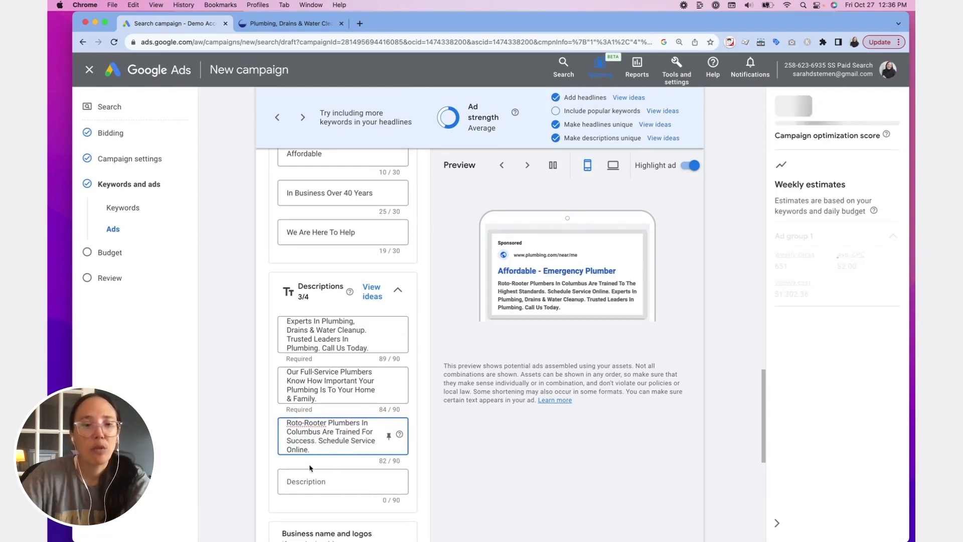
# - Copy "From the simplest plumbing tasks to the most complicated" from the Roto-Rooter website into the ad's fourth description
pyautogui.click(311, 478)
pyautogui.click(301, 24)
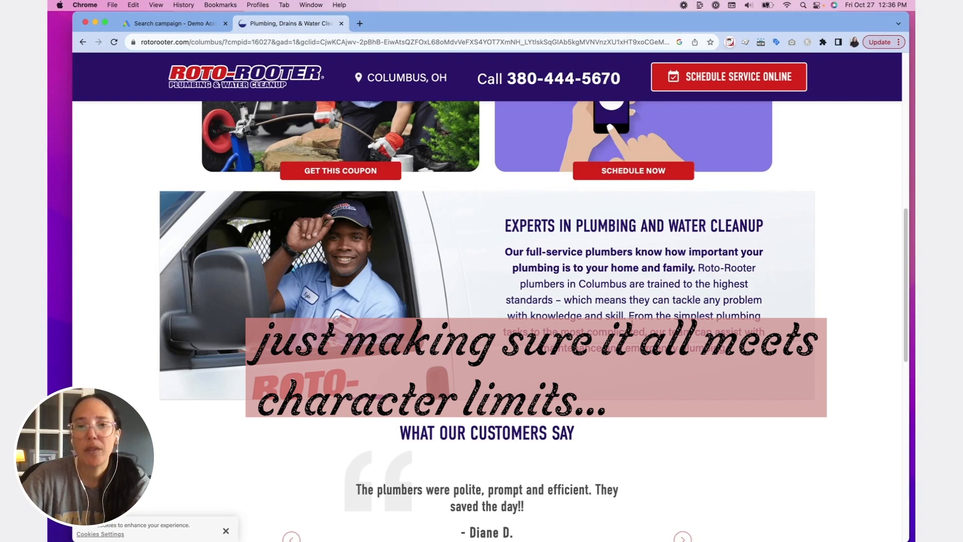
pyautogui.moveTo(631, 317); pyautogui.dragTo(643, 335)
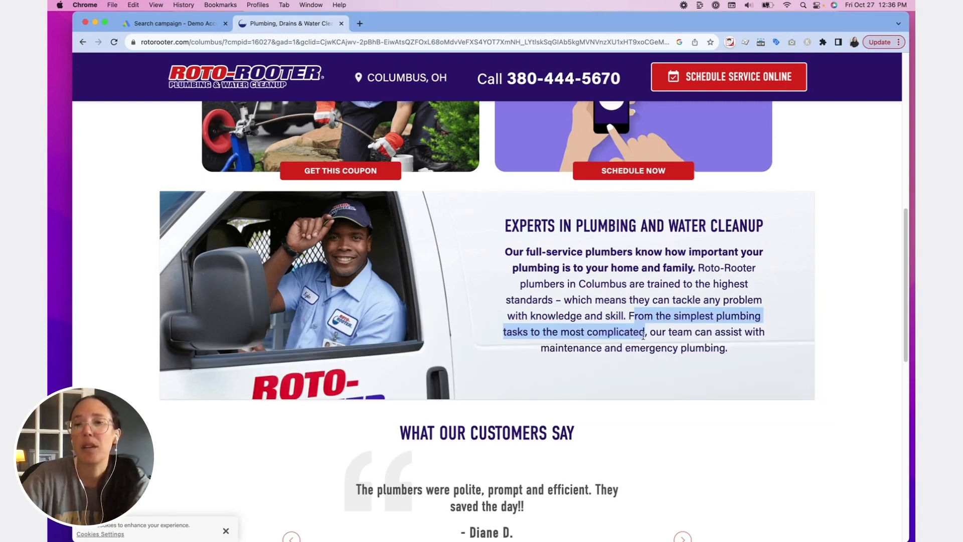
pyautogui.press('super+c')
pyautogui.hotkey('ctrl', 'shift', 'Tab')
pyautogui.press('super+v')
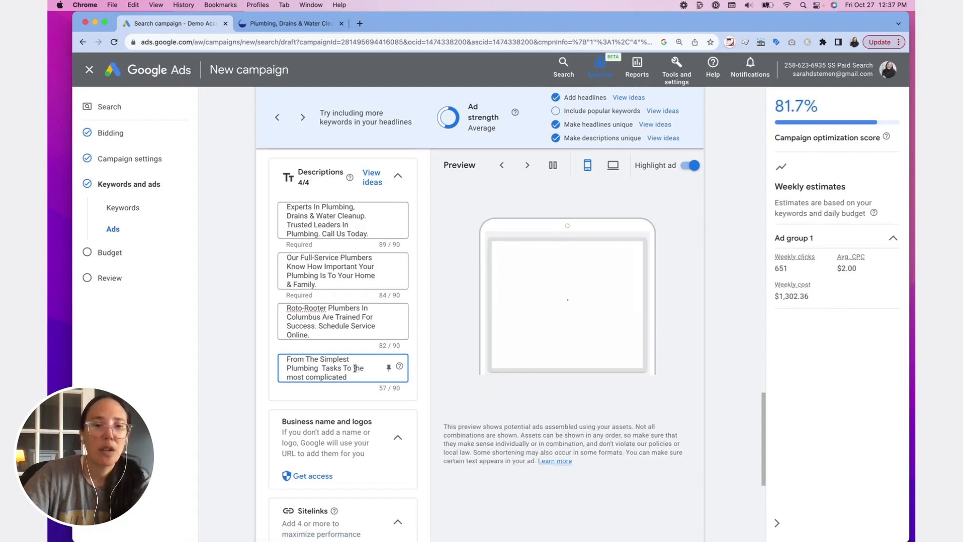
# - Capitalize each word of the fourth description and complete it as "From The Simplest Plumbing Tasks To The Most Complicated. Call Us Now."
pyautogui.click(354, 368)
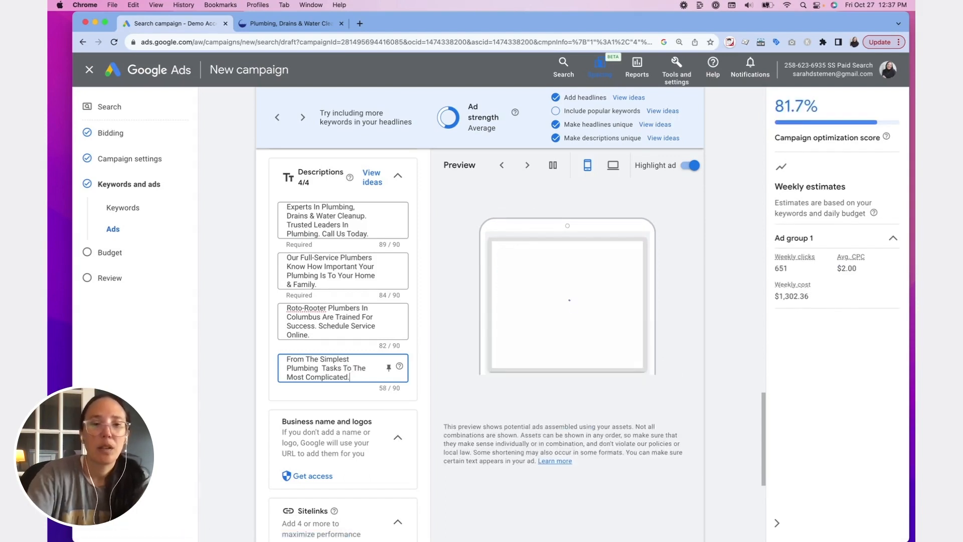
pyautogui.write('Call Us Tod')
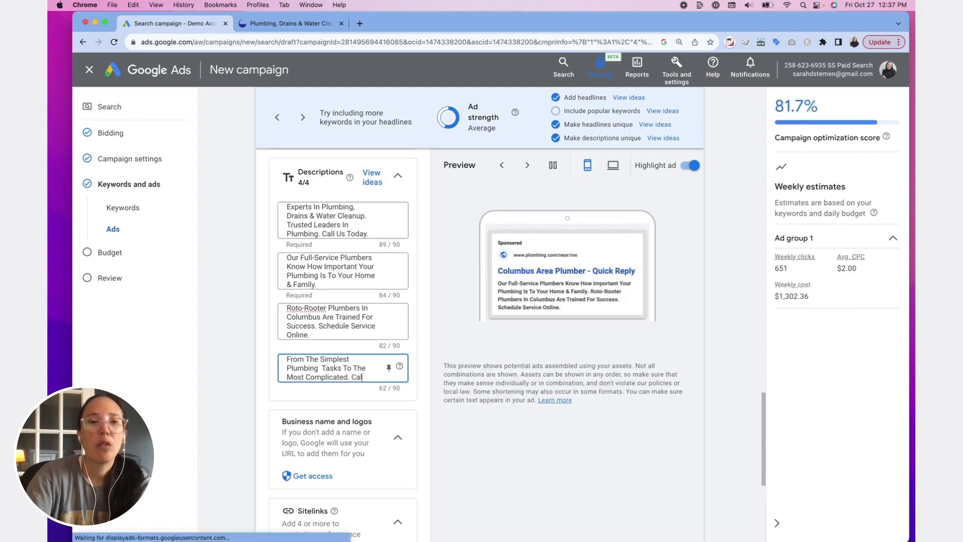
pyautogui.press('BackSpace')
pyautogui.press('BackSpace')
pyautogui.press('BackSpace')
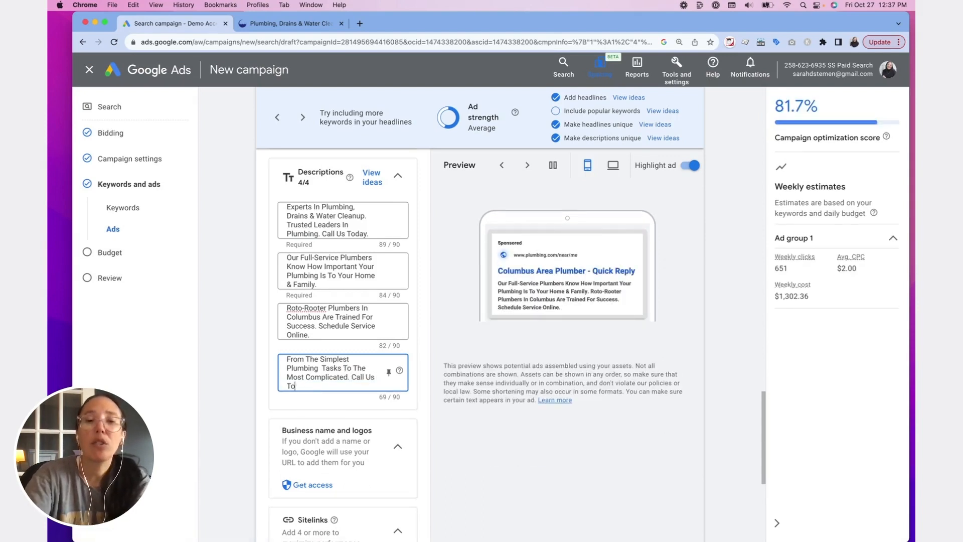
pyautogui.write('Now.')
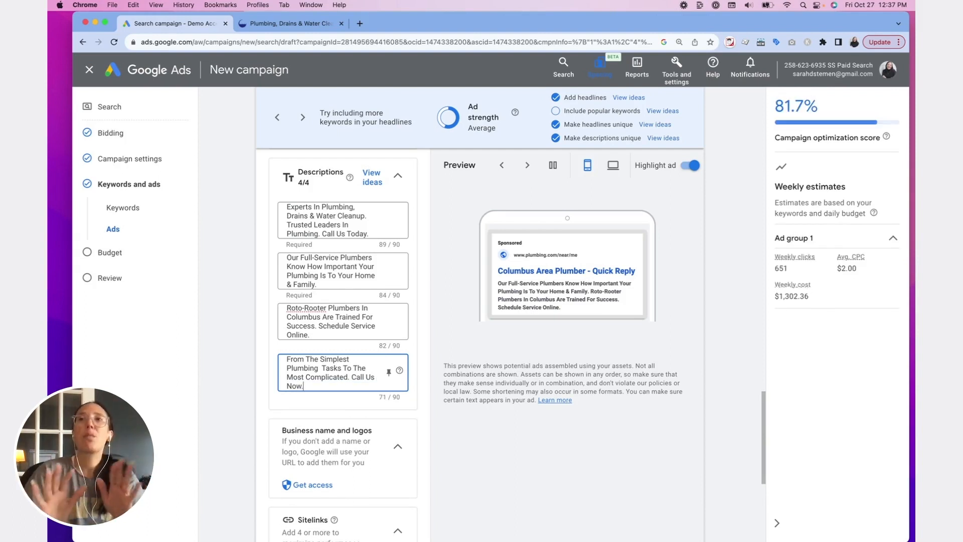
# - Replace the headline "Call Us Today" with the business name "Joe Plumber"
pyautogui.scroll(-2, 337, 418)
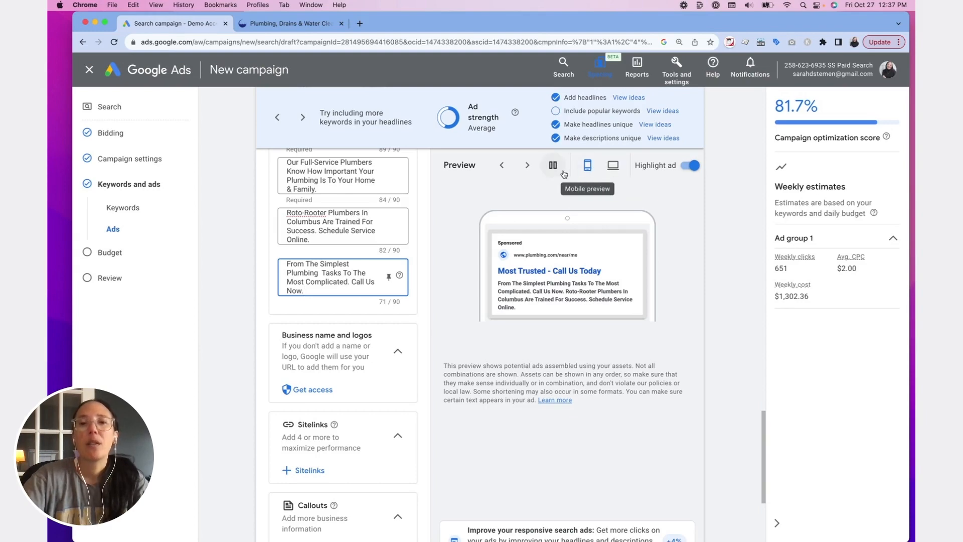
pyautogui.scroll(10, 347, 298)
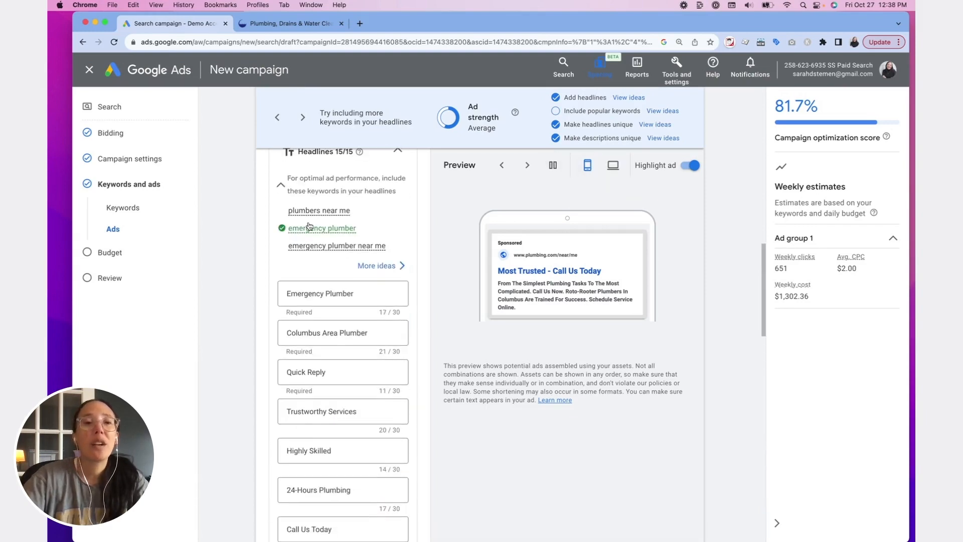
pyautogui.scroll(-5, 347, 297)
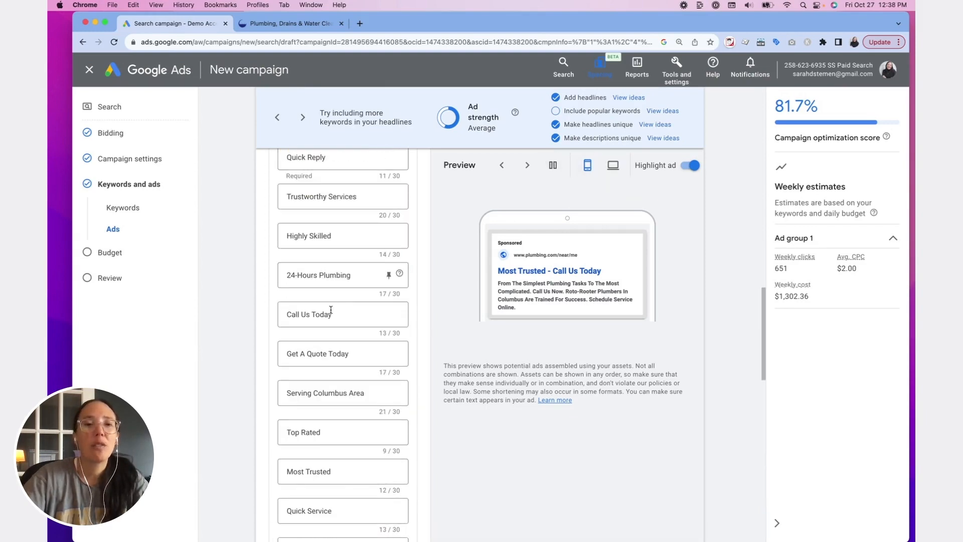
pyautogui.moveTo(332, 312); pyautogui.dragTo(245, 313)
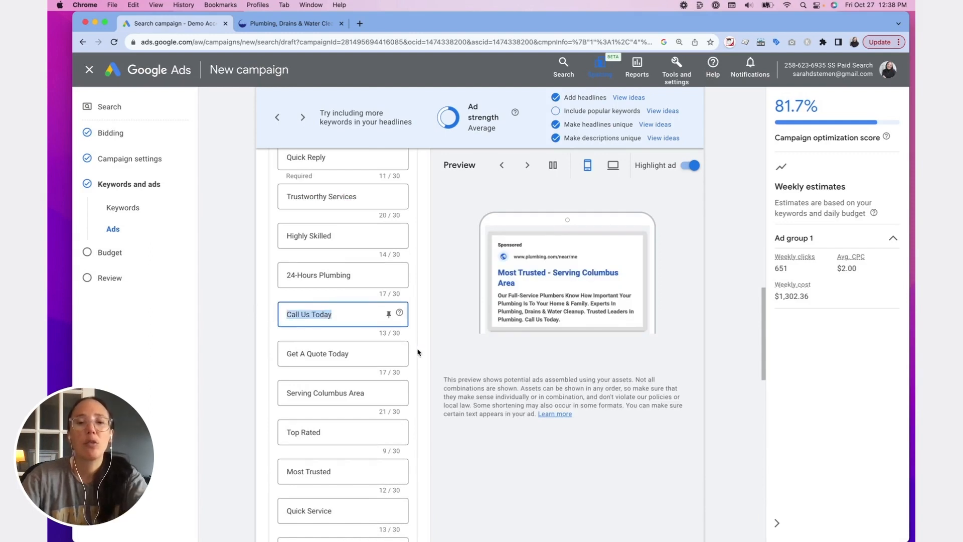
pyautogui.write('Ro')
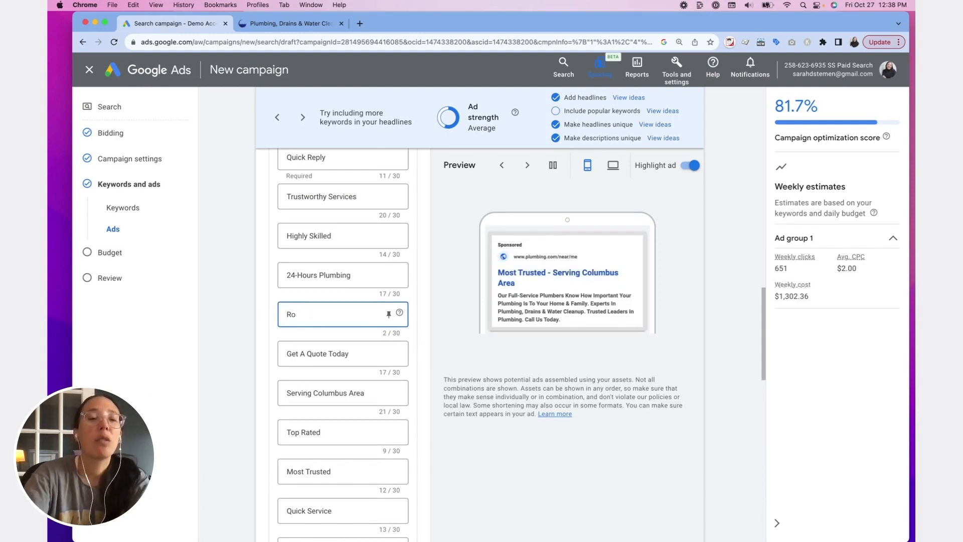
pyautogui.press('BackSpace')
pyautogui.press('BackSpace')
pyautogui.write('Joe Plumber')
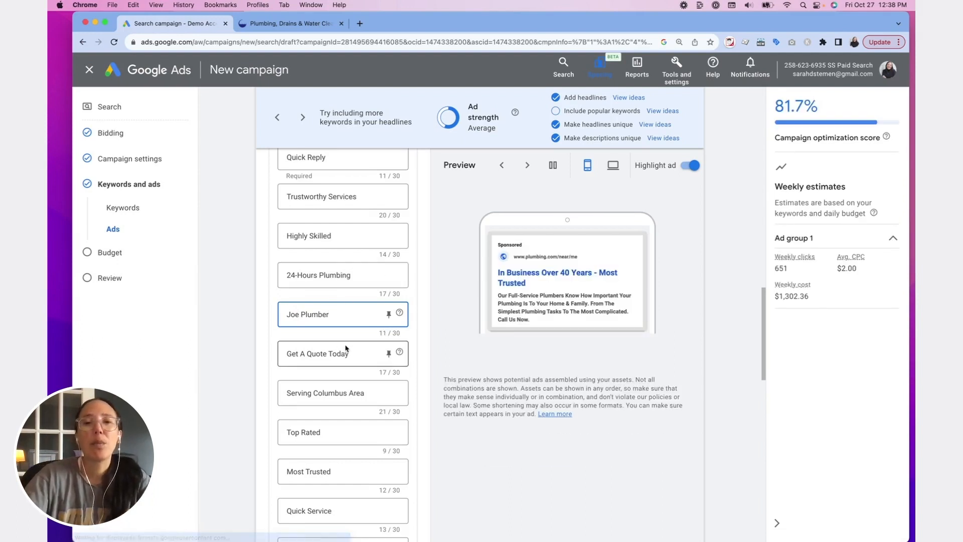
# - Set a custom average daily budget of $50 and check its estimated weekly clicks, average CPC and weekly cost
pyautogui.scroll(-12, 567, 304)
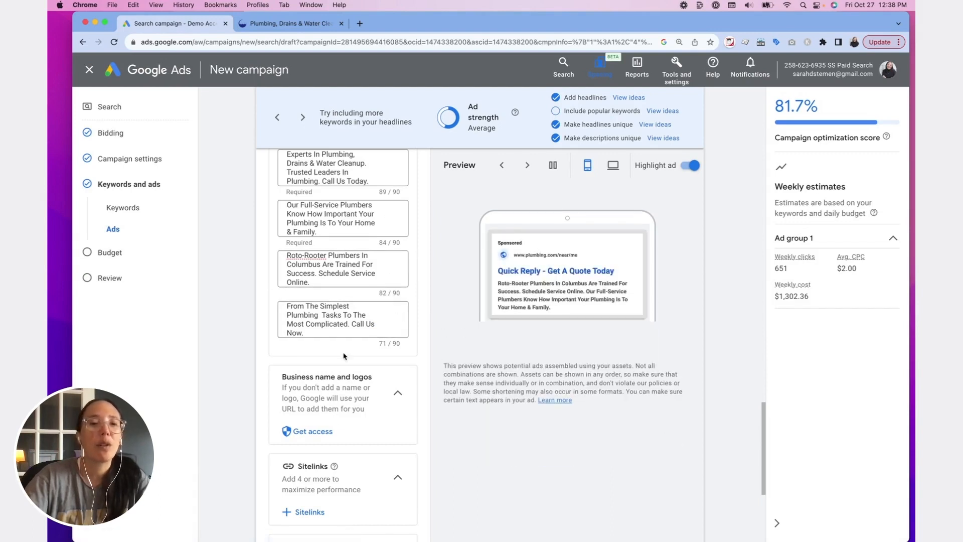
pyautogui.scroll(-3, 283, 341)
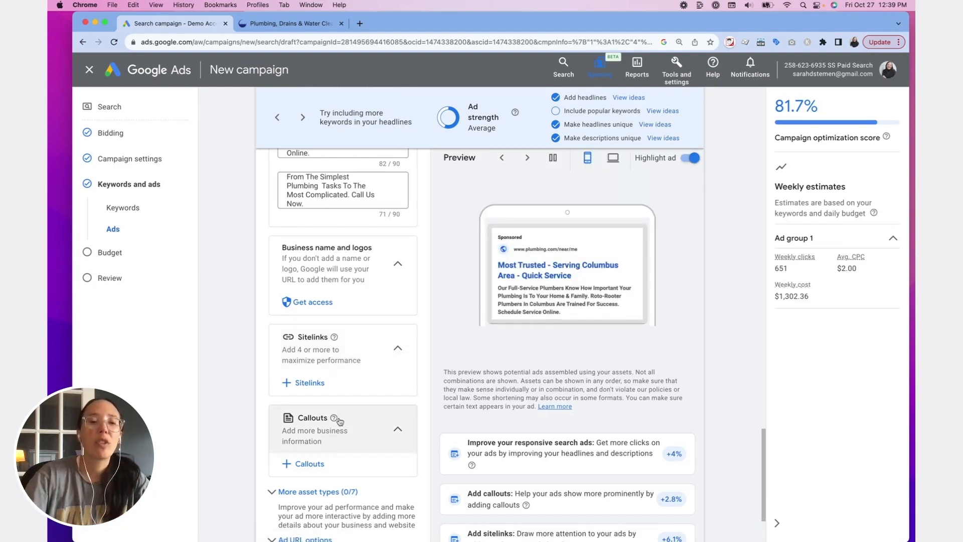
pyautogui.scroll(-3, 331, 451)
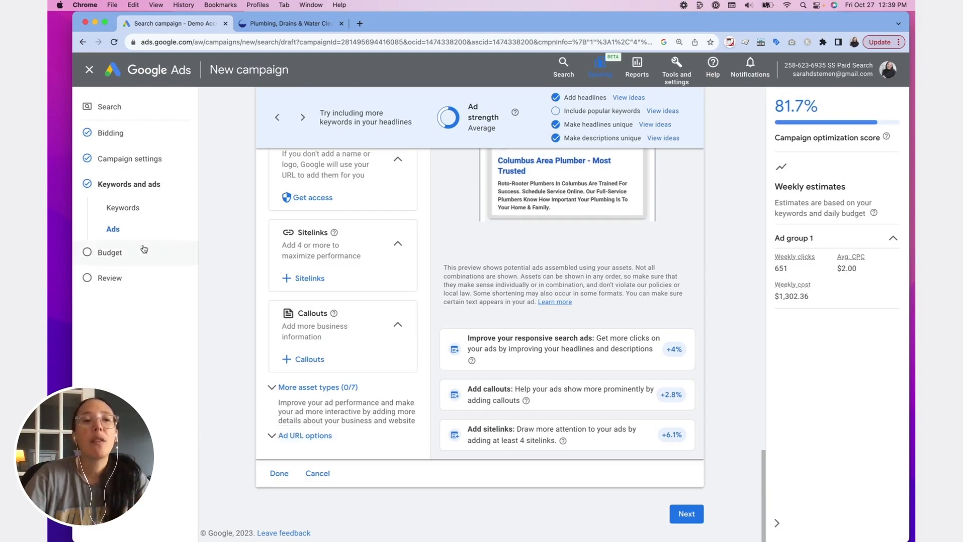
pyautogui.click(108, 254)
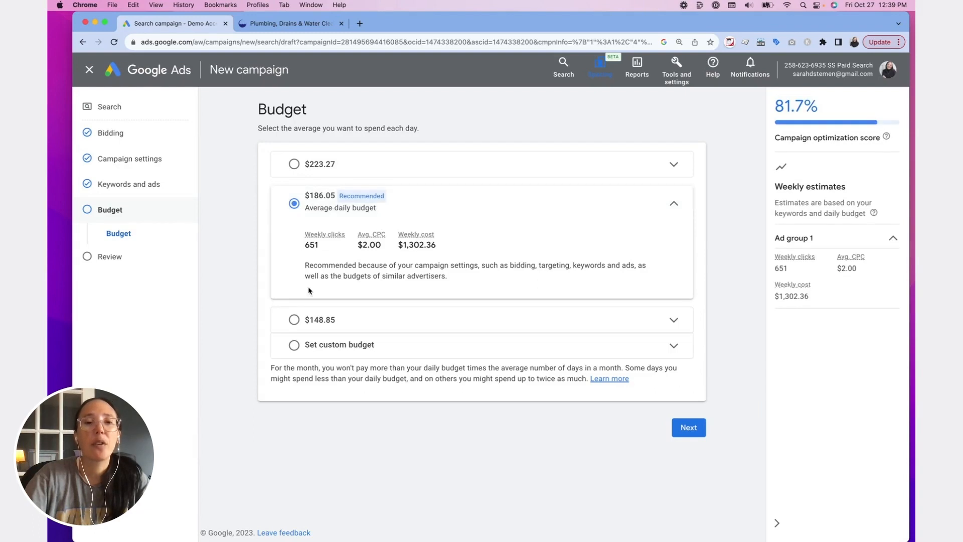
pyautogui.click(294, 345)
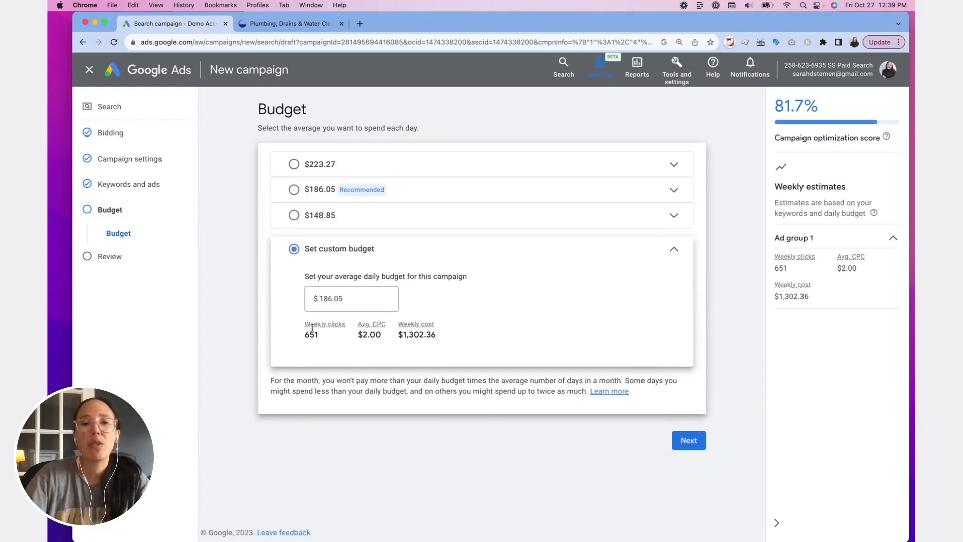
pyautogui.doubleClick(349, 301)
pyautogui.write('50')
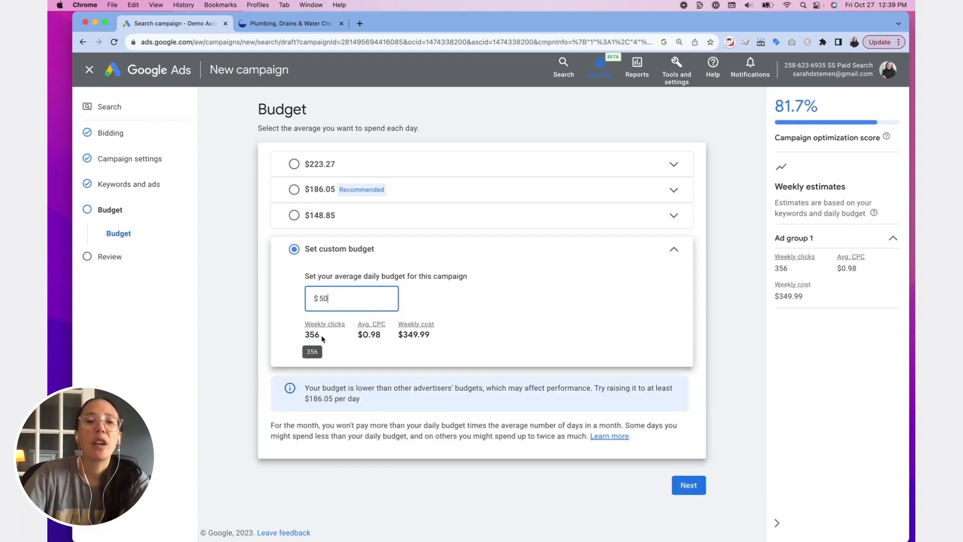
pyautogui.moveTo(321, 335); pyautogui.dragTo(295, 339)
pyautogui.moveTo(381, 334); pyautogui.dragTo(355, 334)
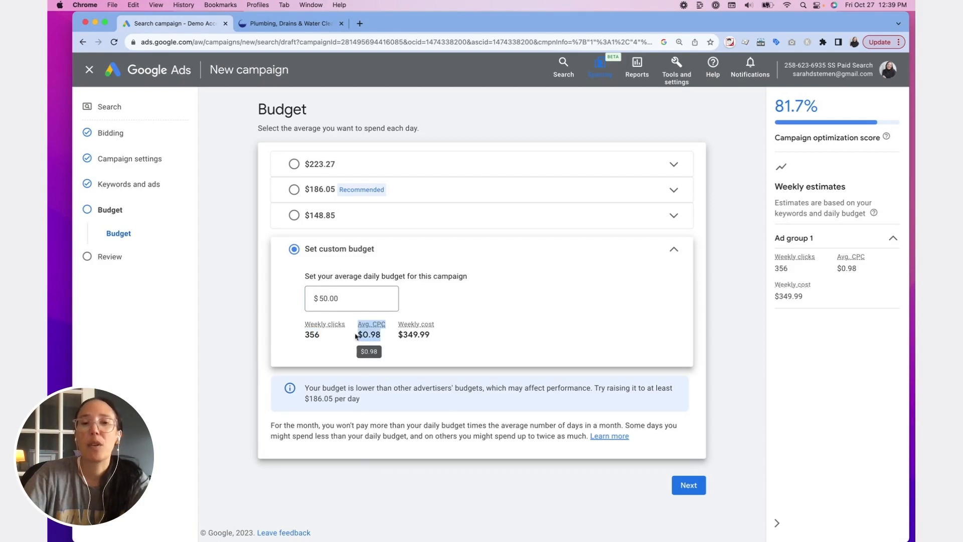
pyautogui.click(385, 336)
pyautogui.moveTo(426, 335); pyautogui.dragTo(398, 337)
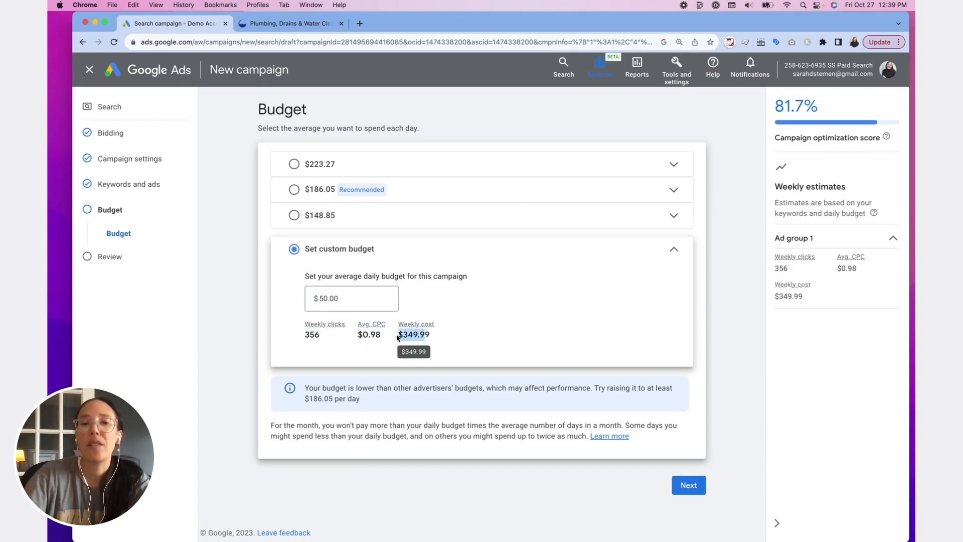
pyautogui.click(427, 335)
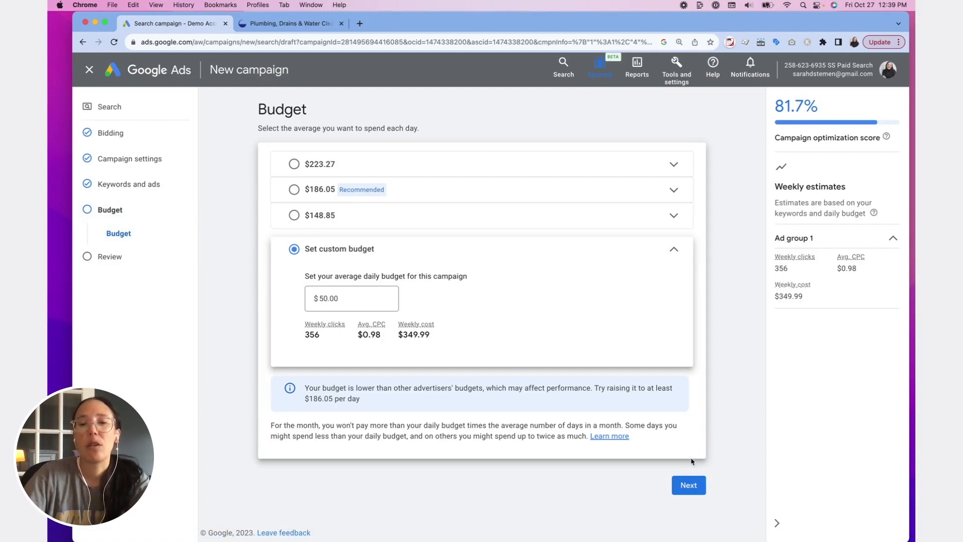
# - Proceed to the campaign review, check the summarized settings, and publish the campaign
pyautogui.click(684, 487)
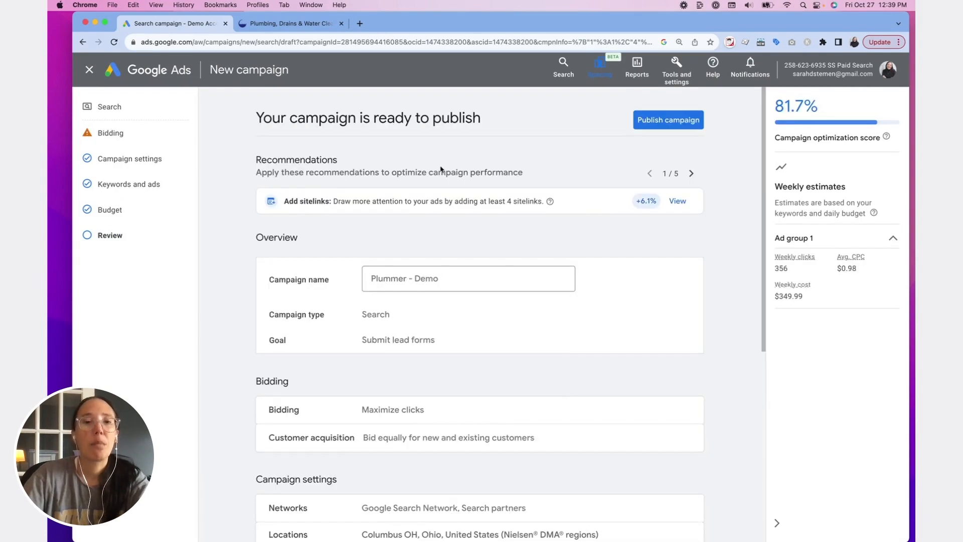
pyautogui.scroll(-5, 483, 235)
pyautogui.scroll(-3, 481, 236)
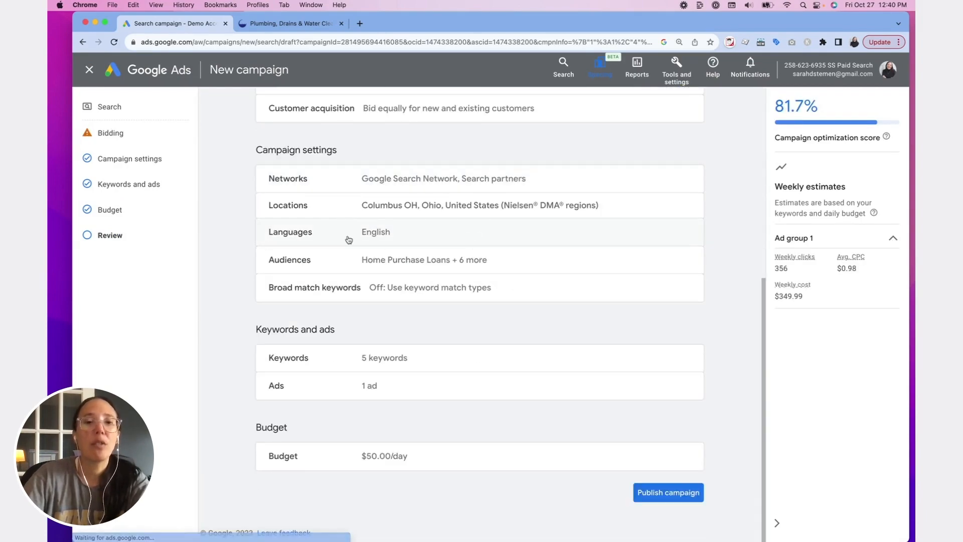
pyautogui.click(660, 490)
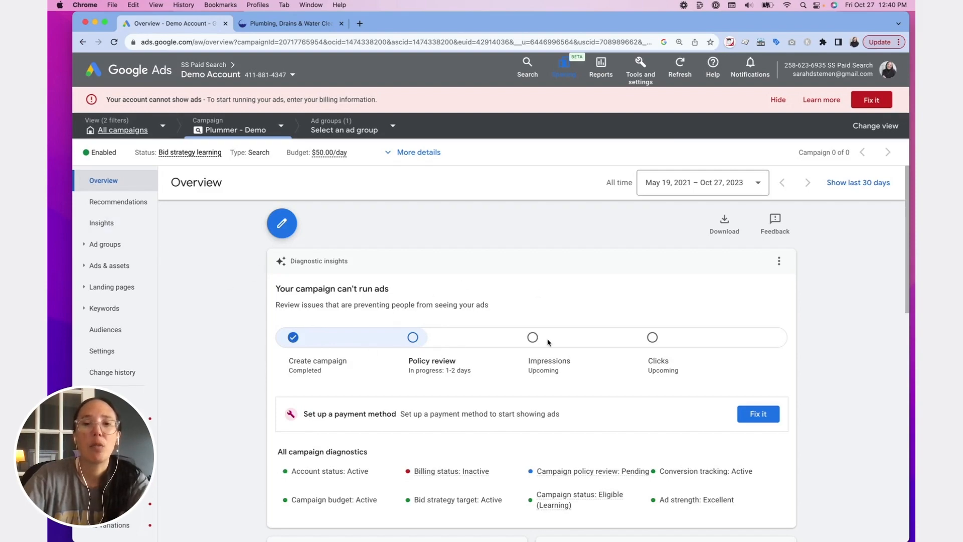
# - Rename the published campaign's ad group "Ad group 1" as "Plumbing Services" and save the change
pyautogui.scroll(-3, 321, 355)
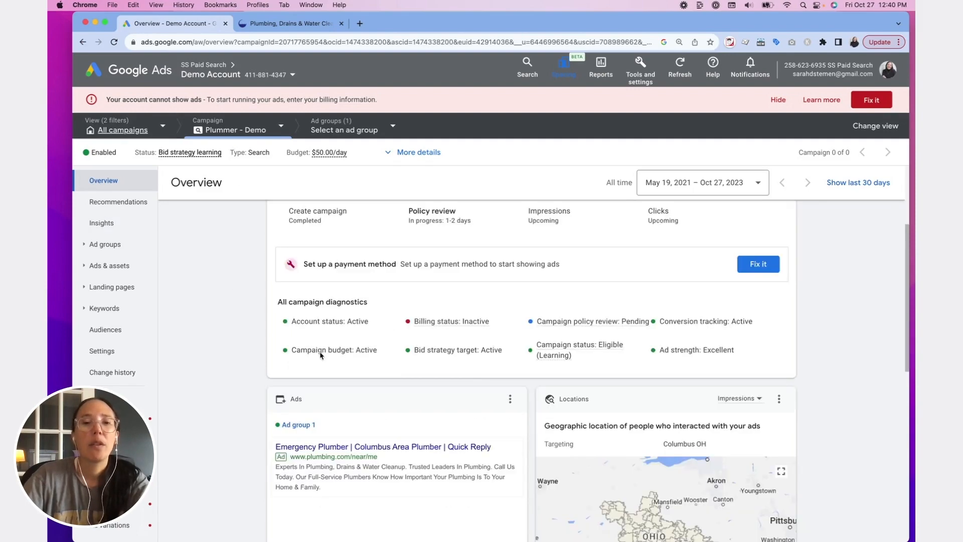
pyautogui.click(104, 244)
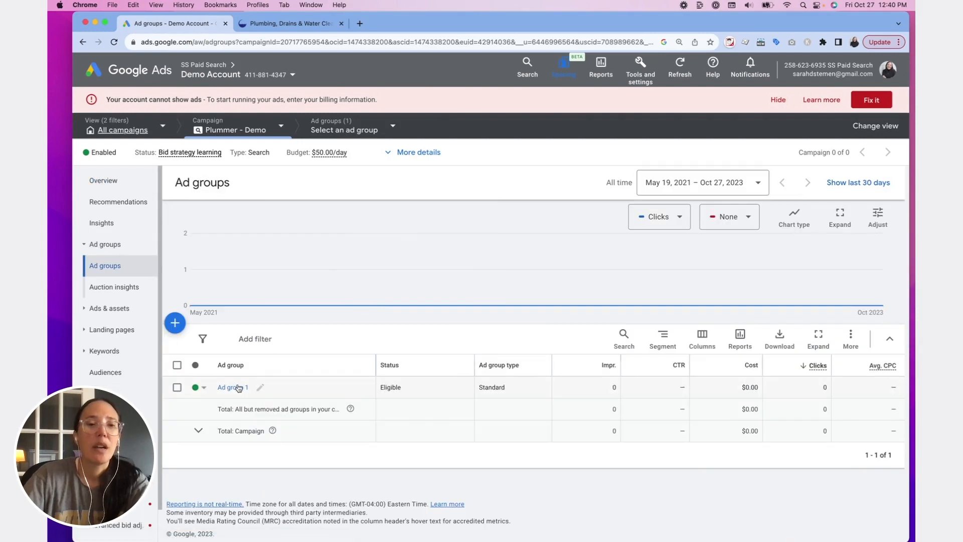
pyautogui.click(261, 389)
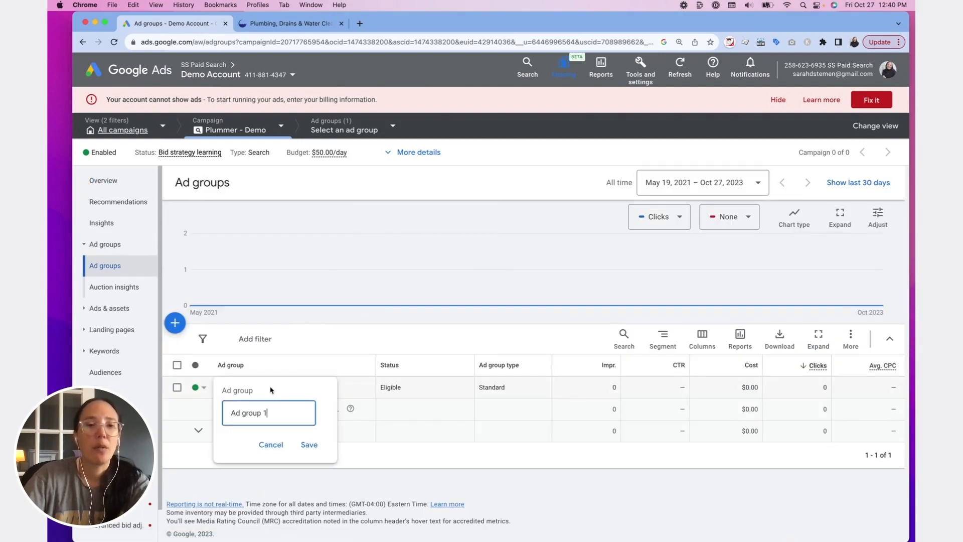
pyautogui.tripleClick(279, 411)
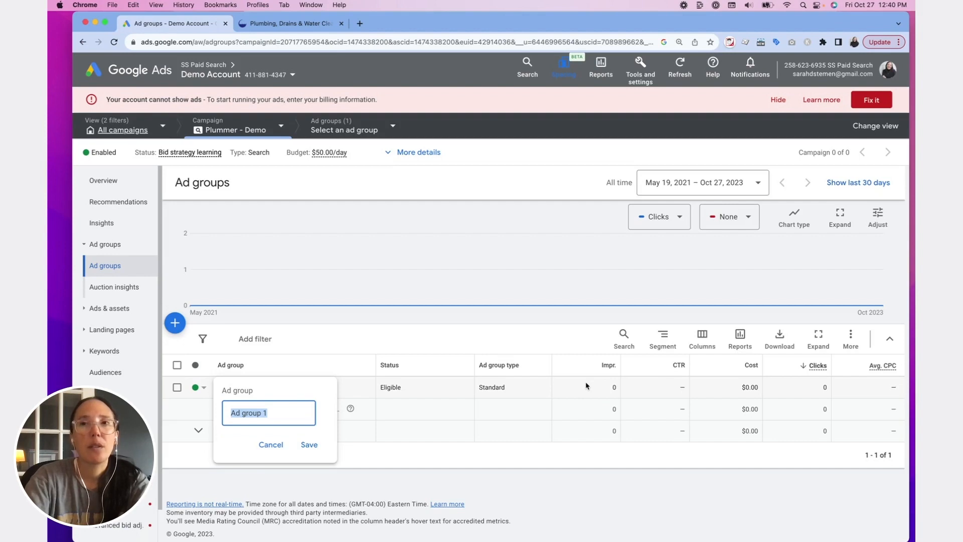
pyautogui.write('Plumbing')
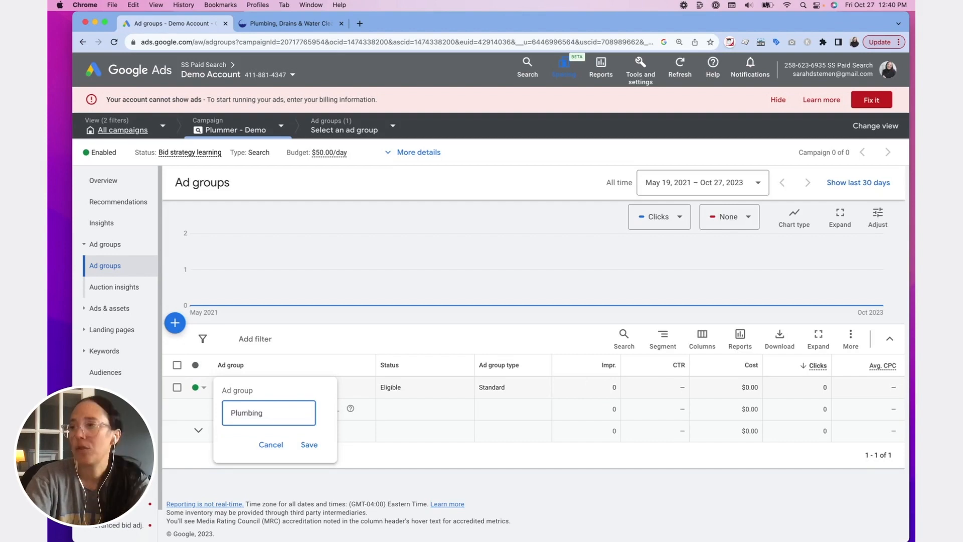
pyautogui.write(' Services')
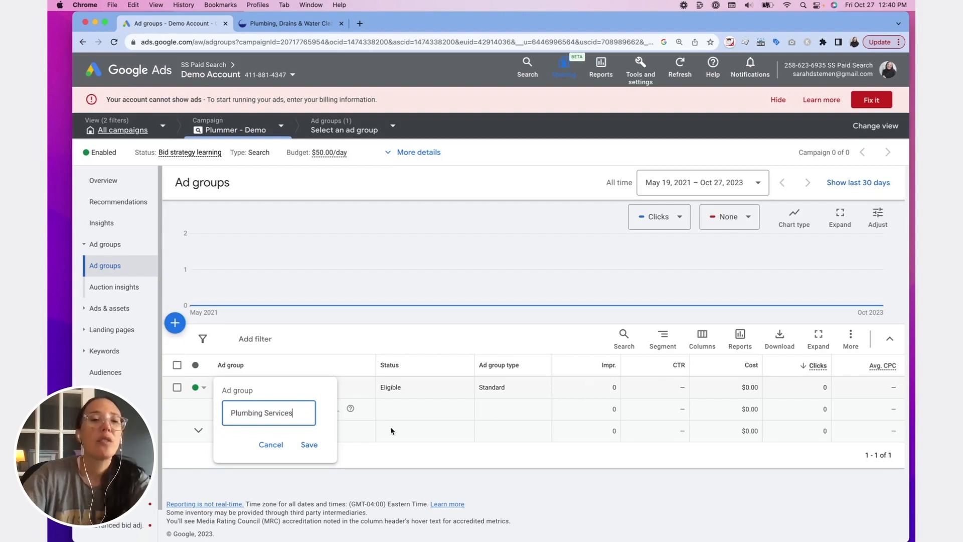
pyautogui.click(309, 444)
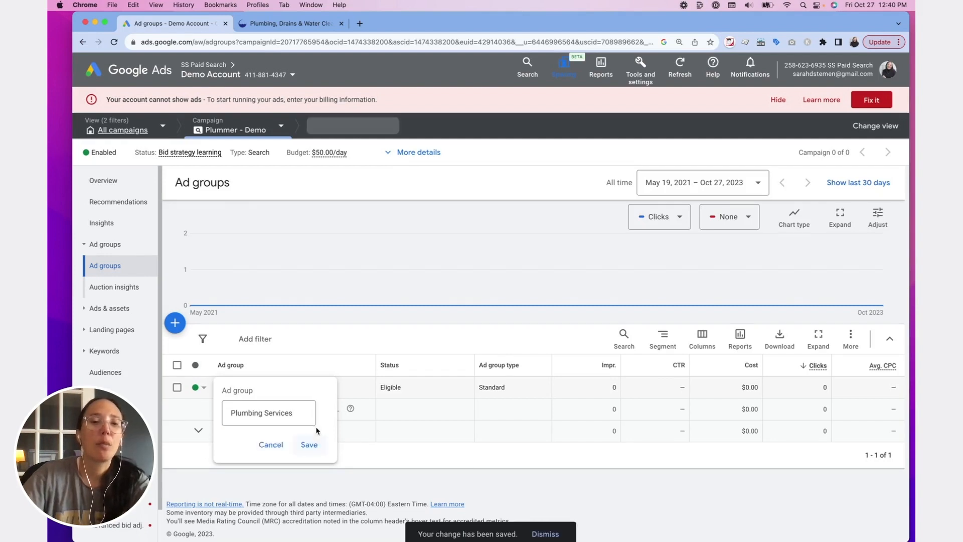